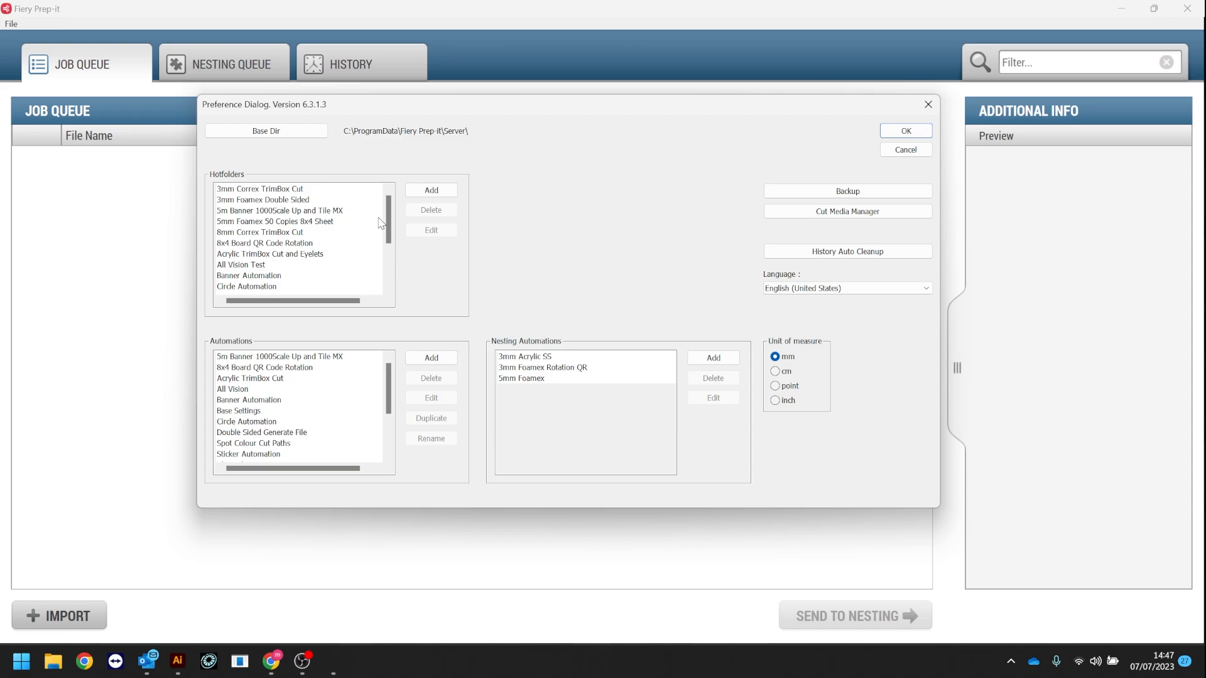
pyautogui.moveTo(388, 221); pyautogui.dragTo(388, 265)
pyautogui.click(251, 287)
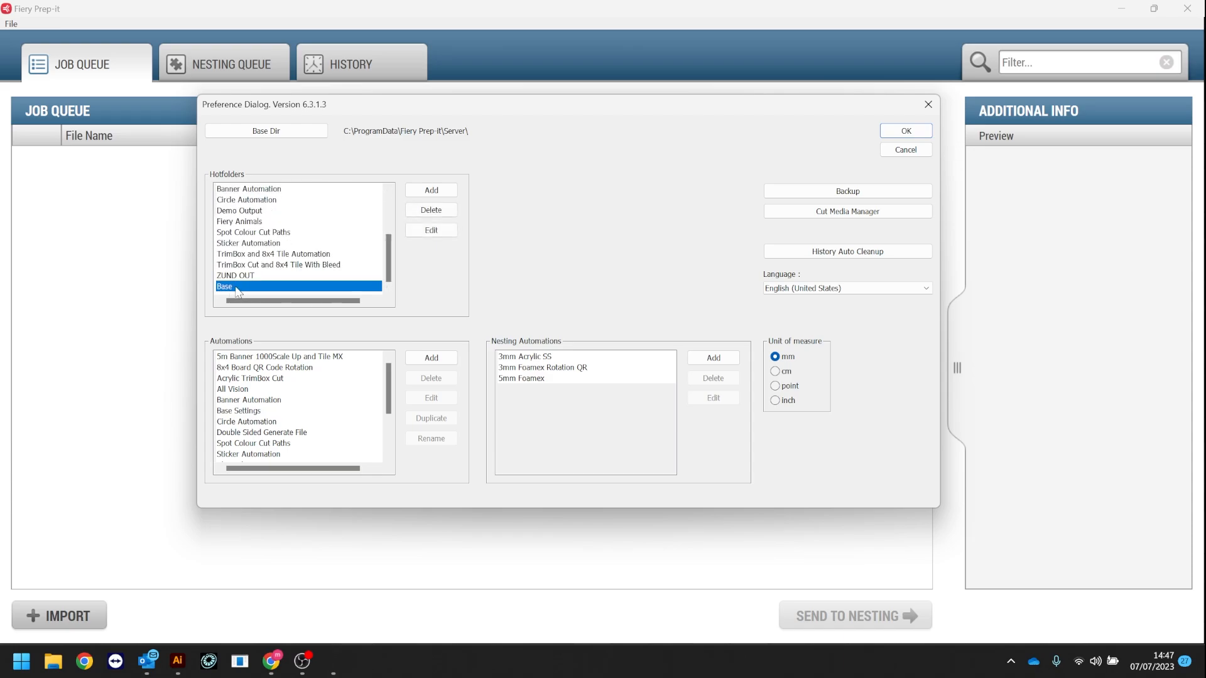
pyautogui.moveTo(389, 382); pyautogui.dragTo(387, 433)
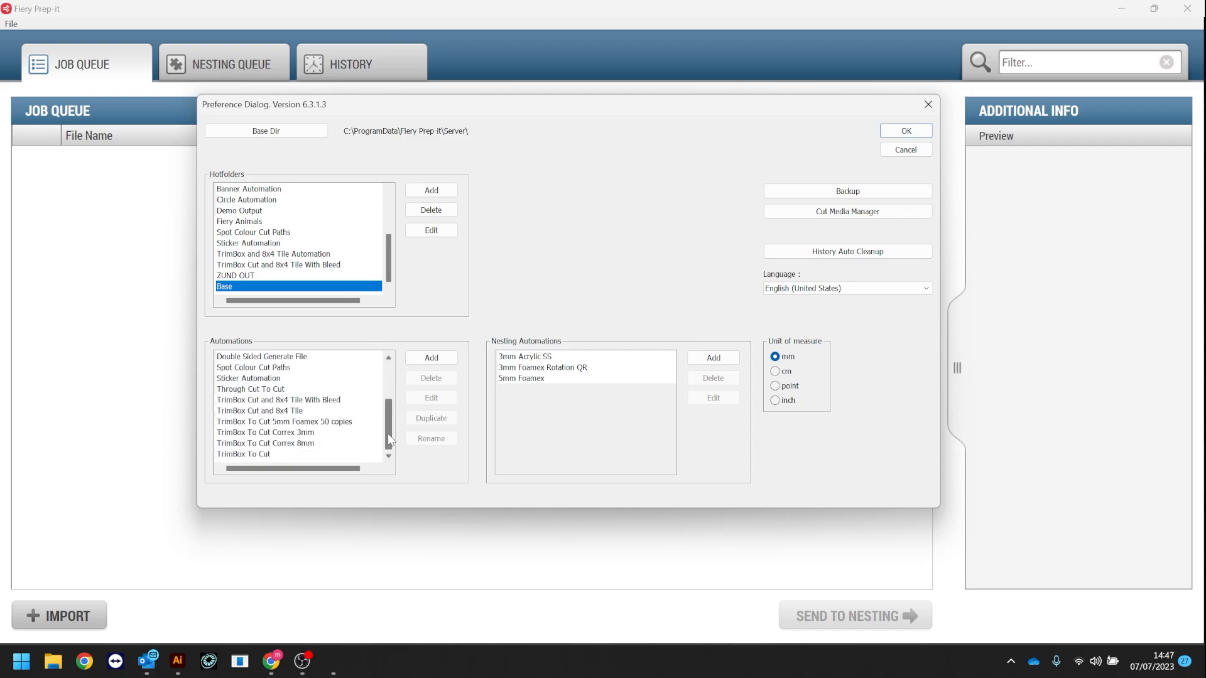
# Add a new automation named TrimBox Cut Demo.
pyautogui.click(432, 358)
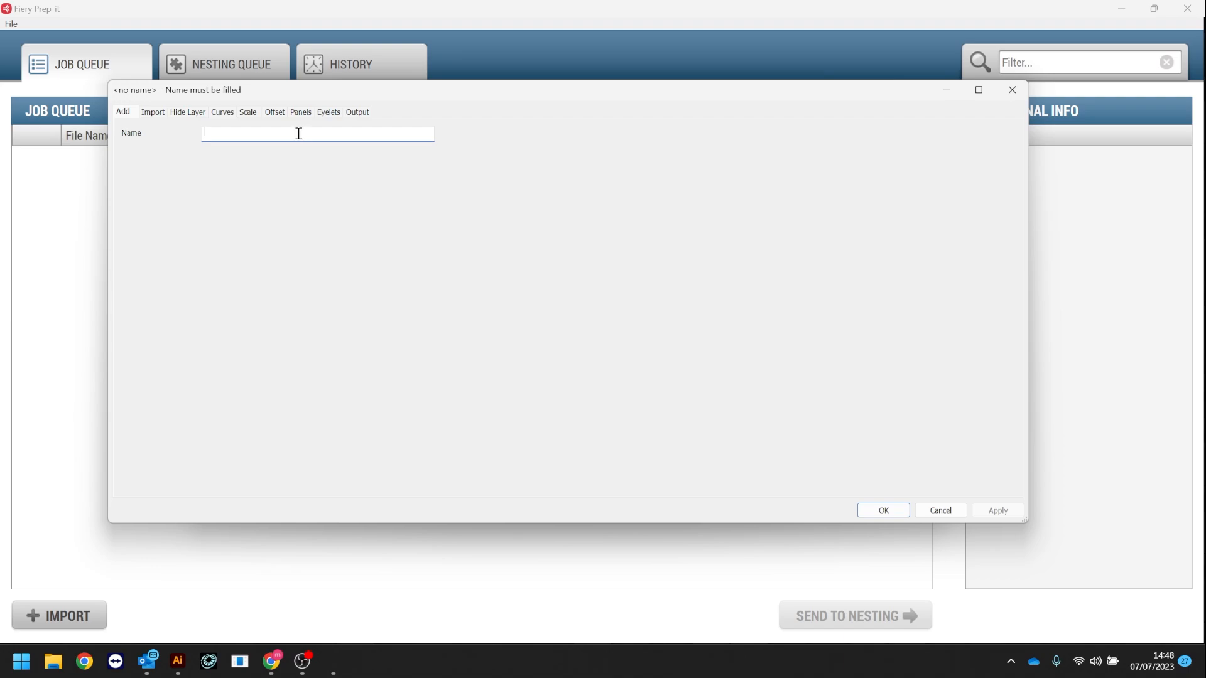
pyautogui.write('TrimBox')
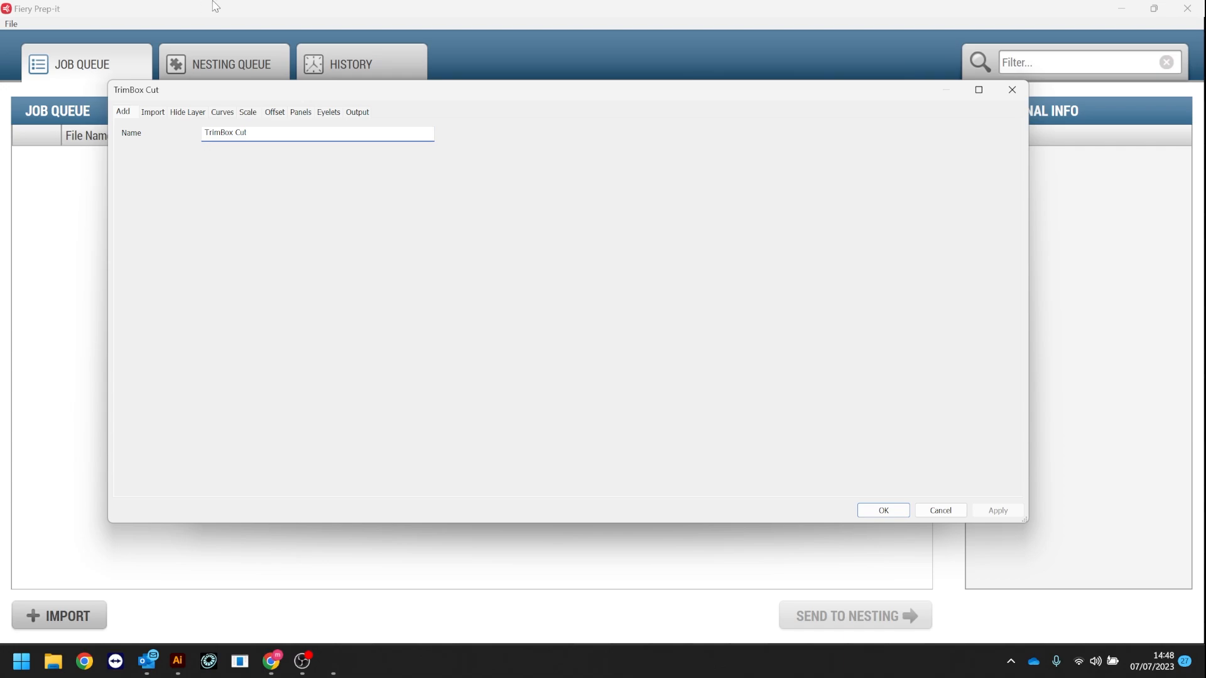
pyautogui.write(' Cut Dwemo')
pyautogui.click(260, 132)
pyautogui.press('BackSpace')
# In the automation's import settings, set the media to 1300mm Wallpaper and the mode to Generate job.
pyautogui.click(158, 116)
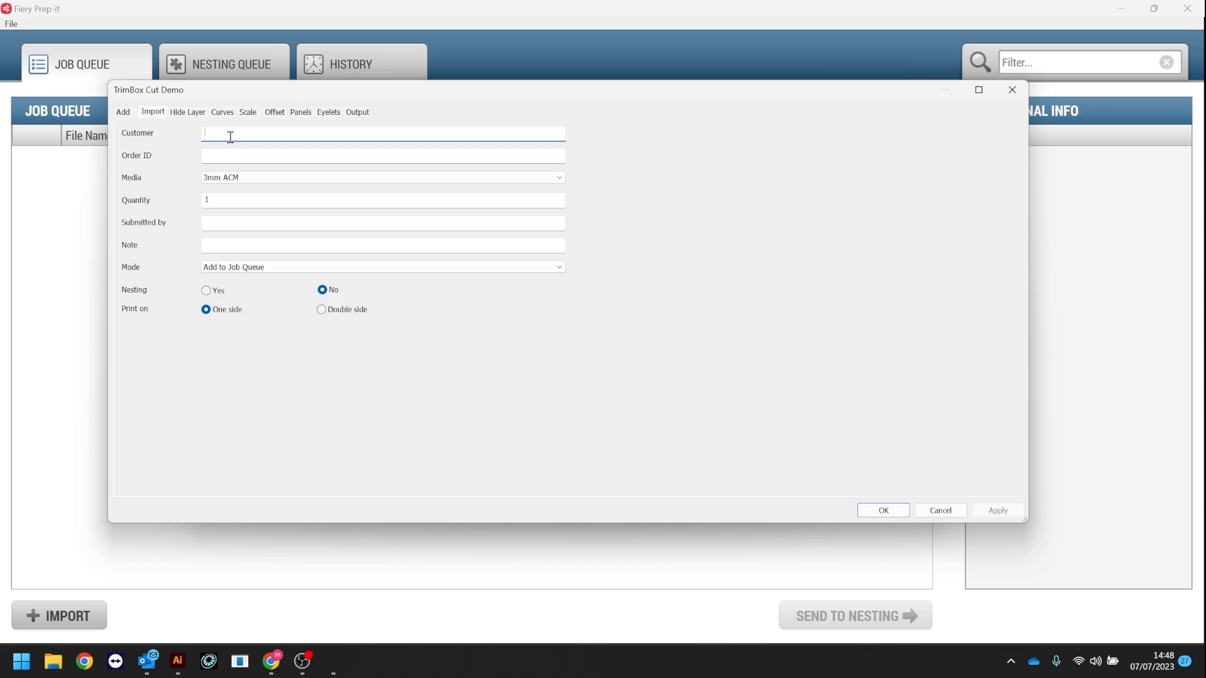
pyautogui.click(235, 156)
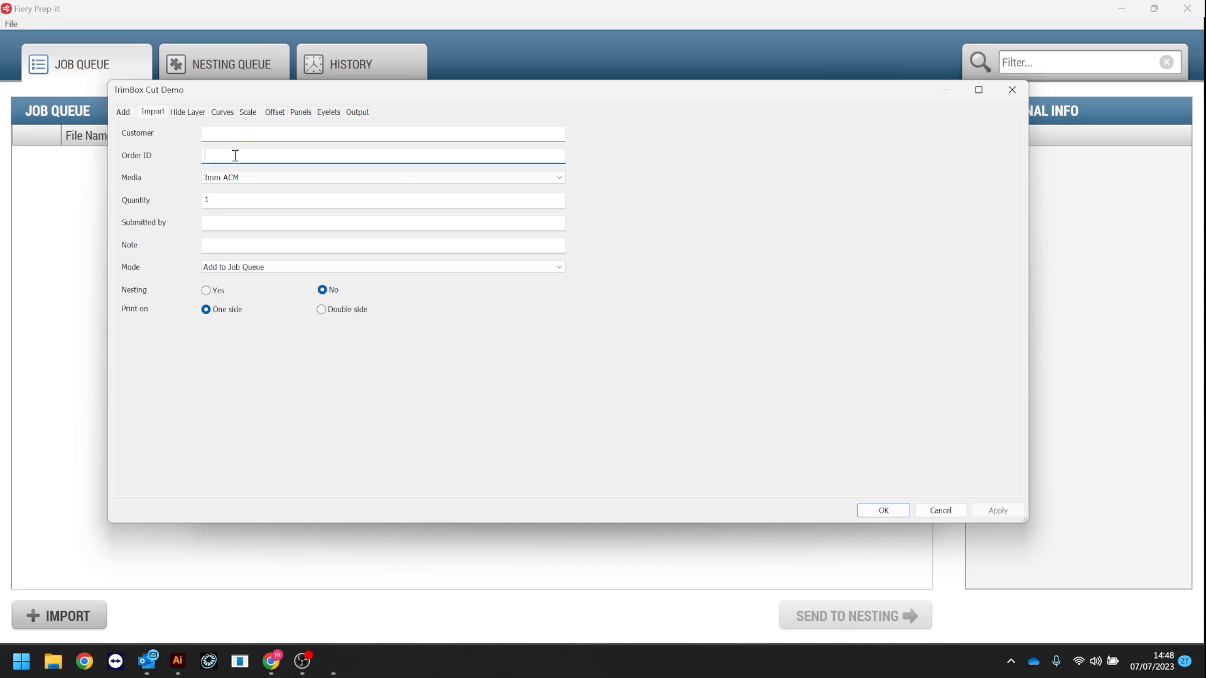
pyautogui.click(262, 178)
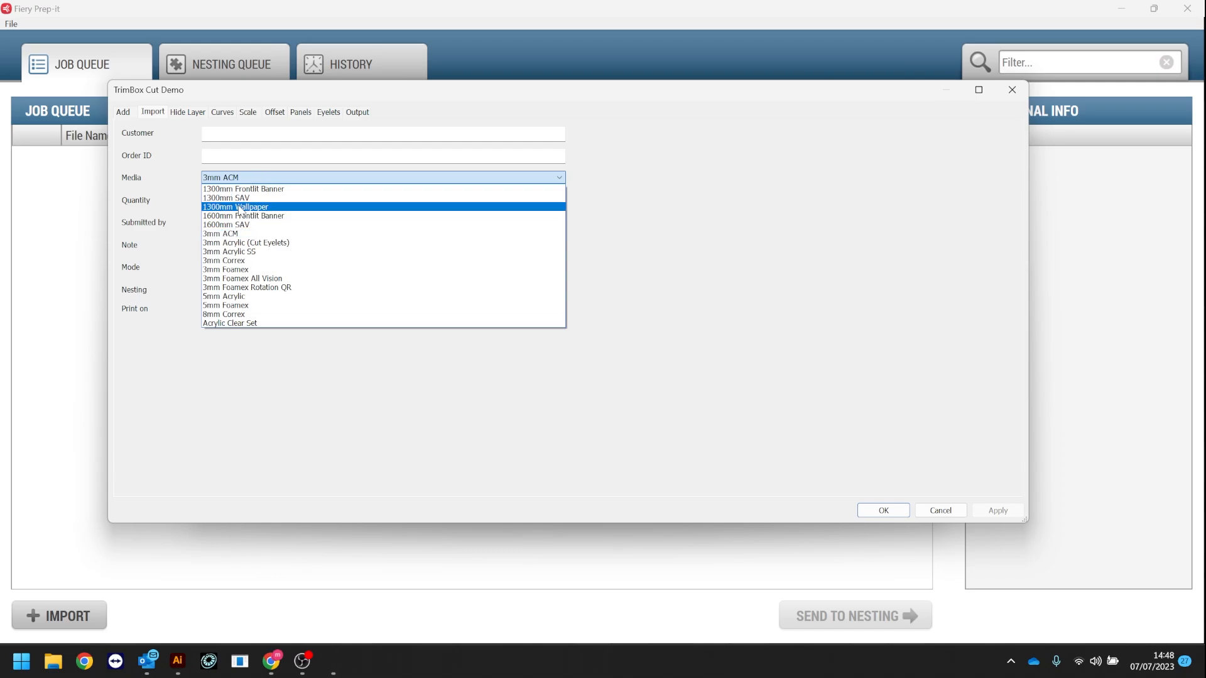
pyautogui.click(254, 207)
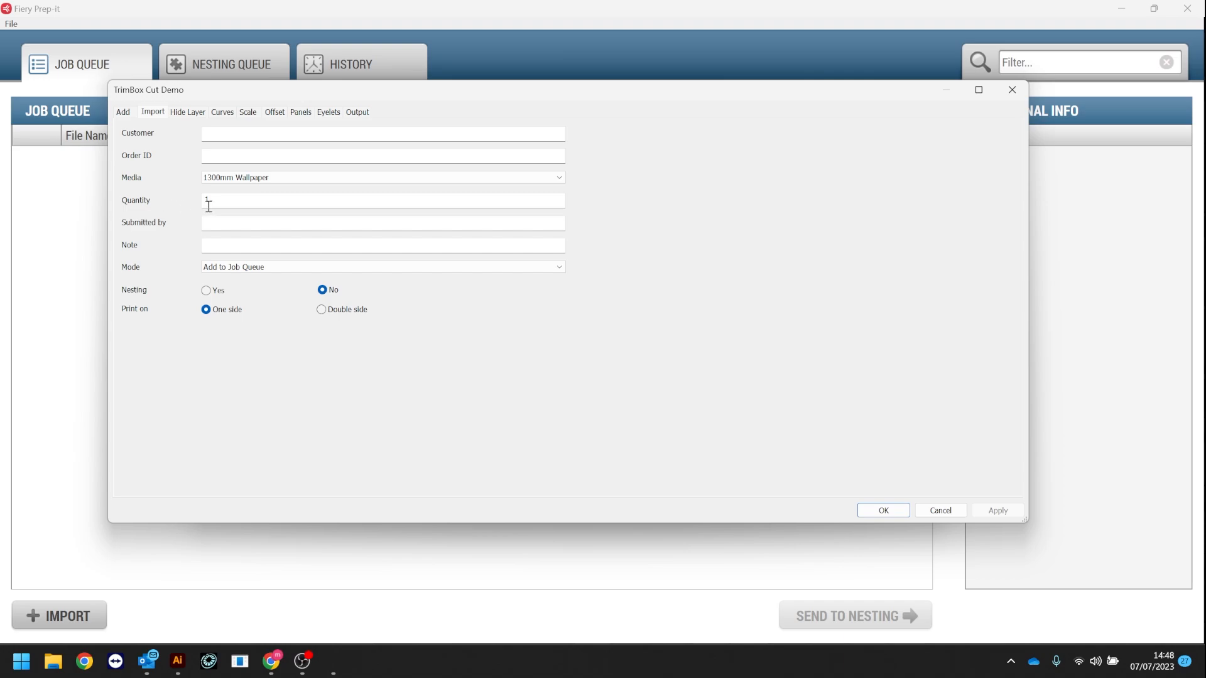
pyautogui.moveTo(215, 199); pyautogui.dragTo(195, 198)
pyautogui.click(237, 223)
pyautogui.click(261, 245)
pyautogui.click(242, 268)
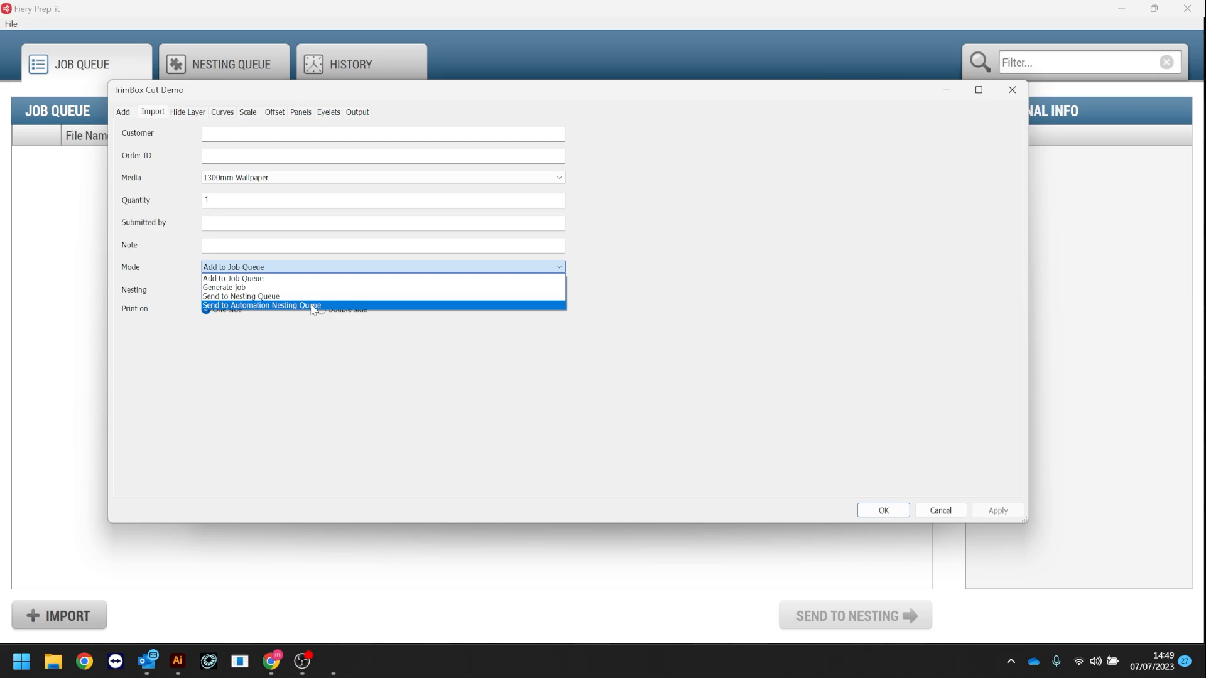
pyautogui.click(258, 288)
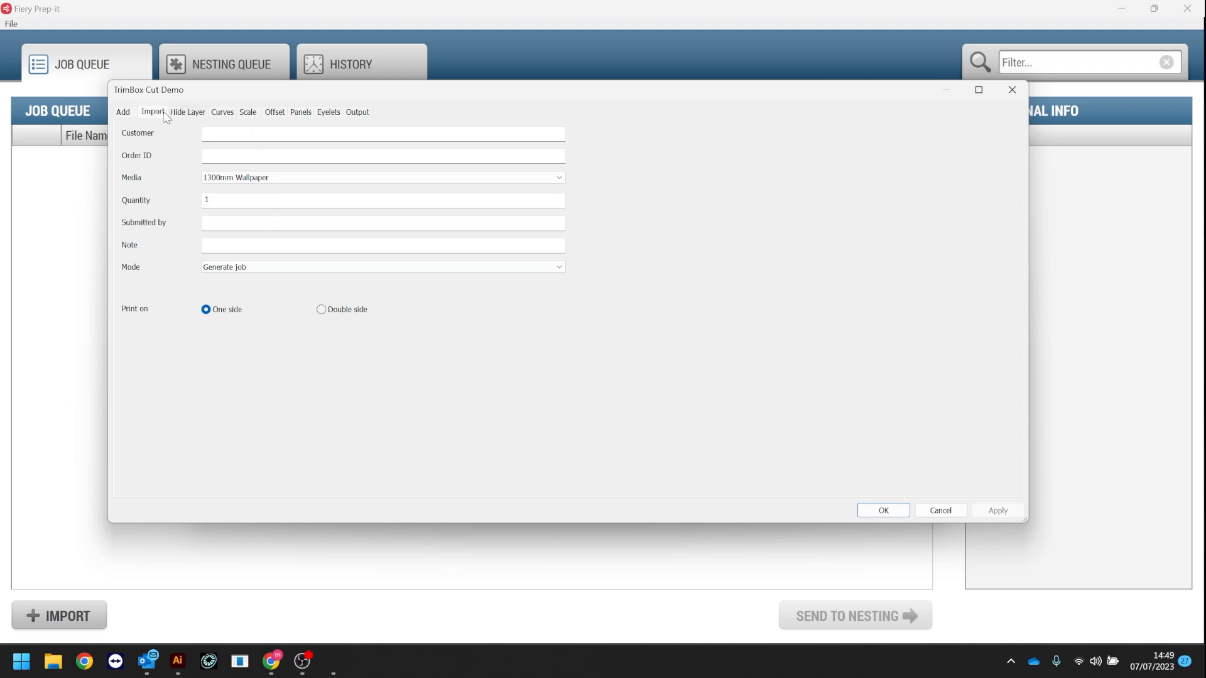
# Add CutContour to the automation's list of hidden layers, plus a further entry with the placeholder layer name.
pyautogui.click(200, 115)
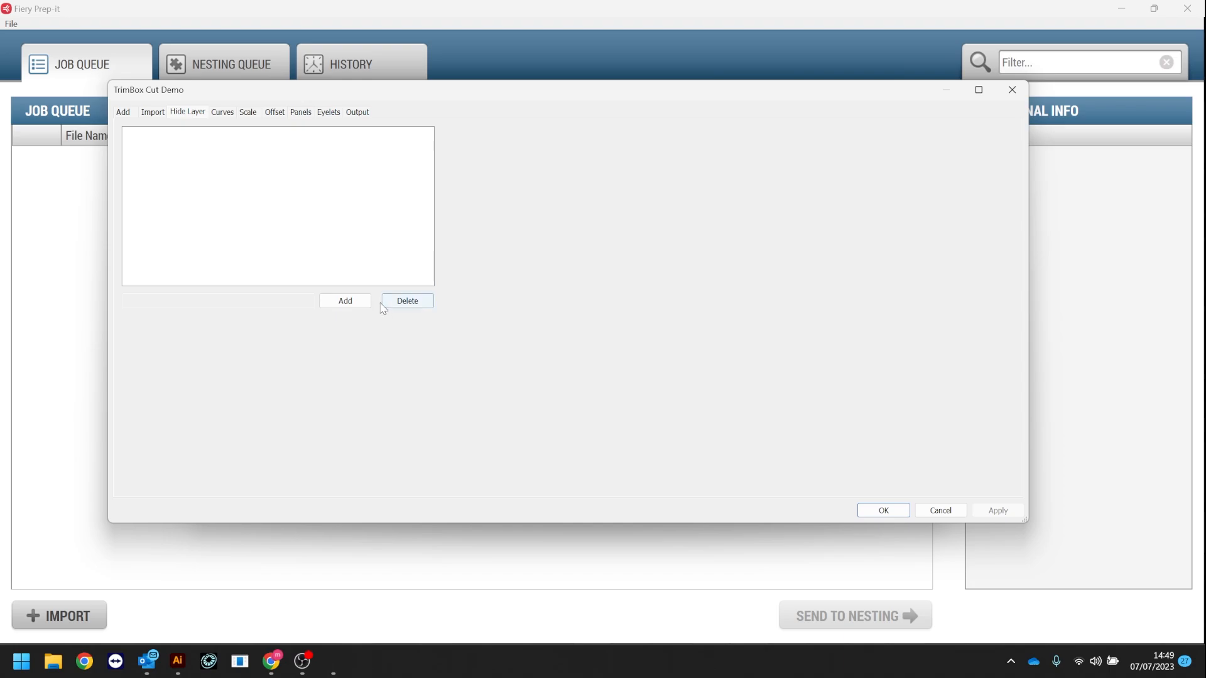
pyautogui.click(348, 302)
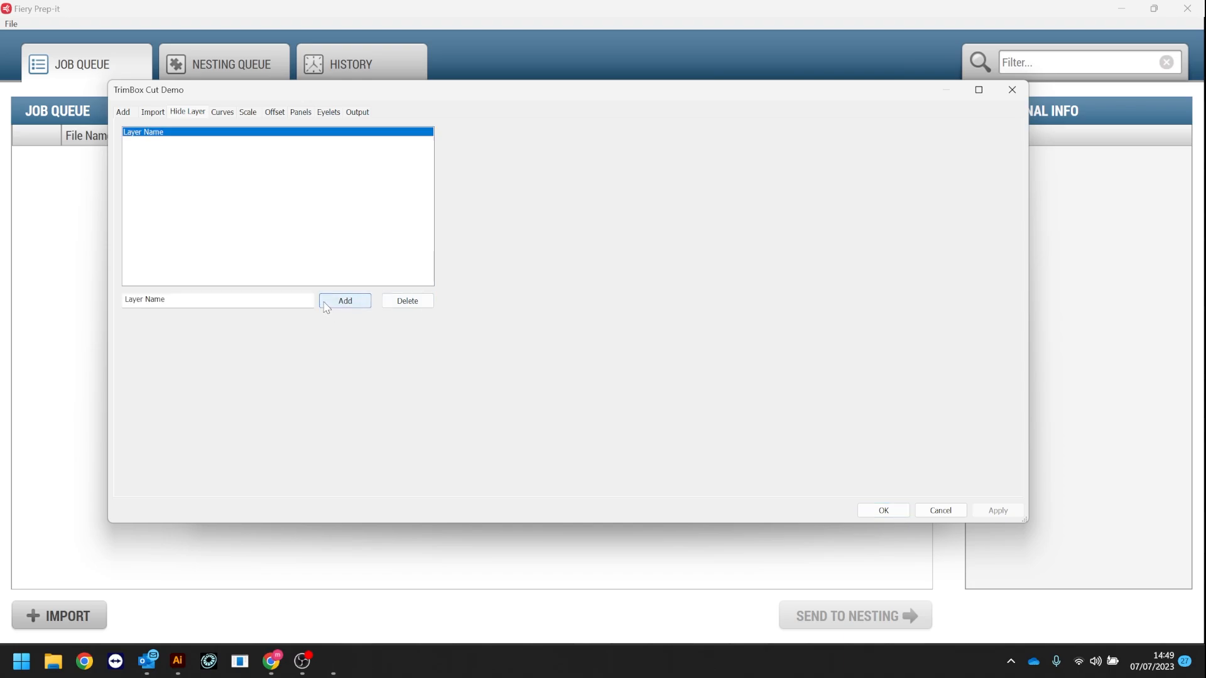
pyautogui.moveTo(195, 302); pyautogui.dragTo(44, 295)
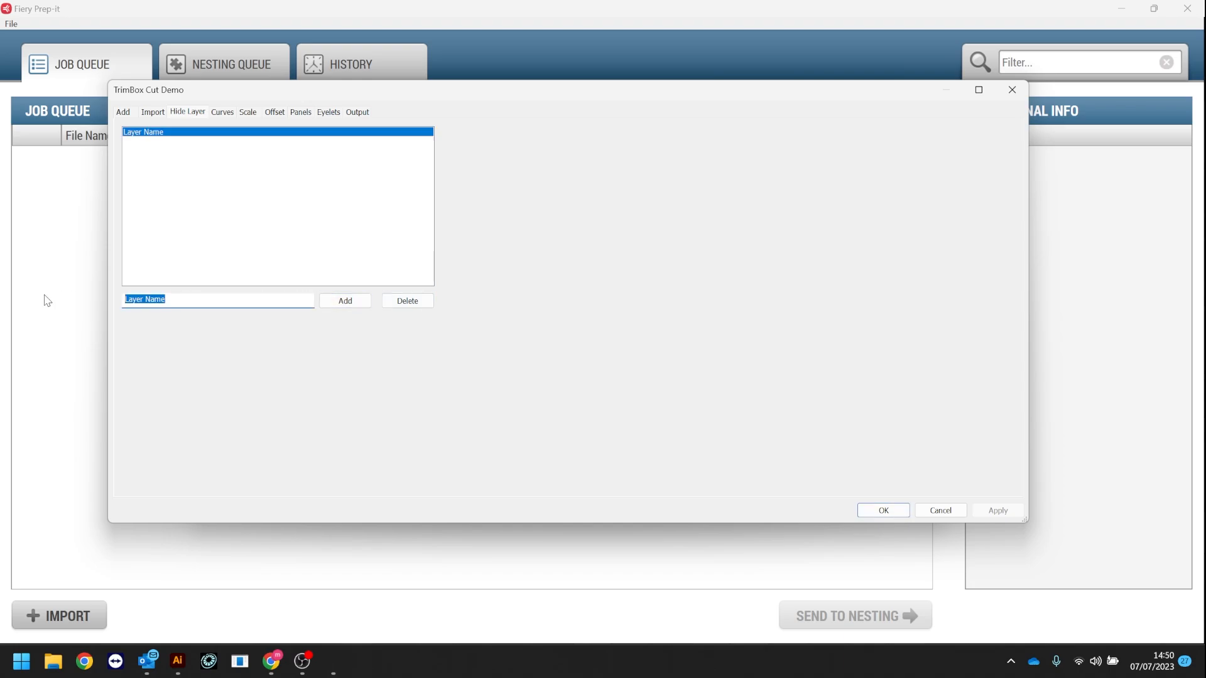
pyautogui.write('CutContour')
pyautogui.click(338, 300)
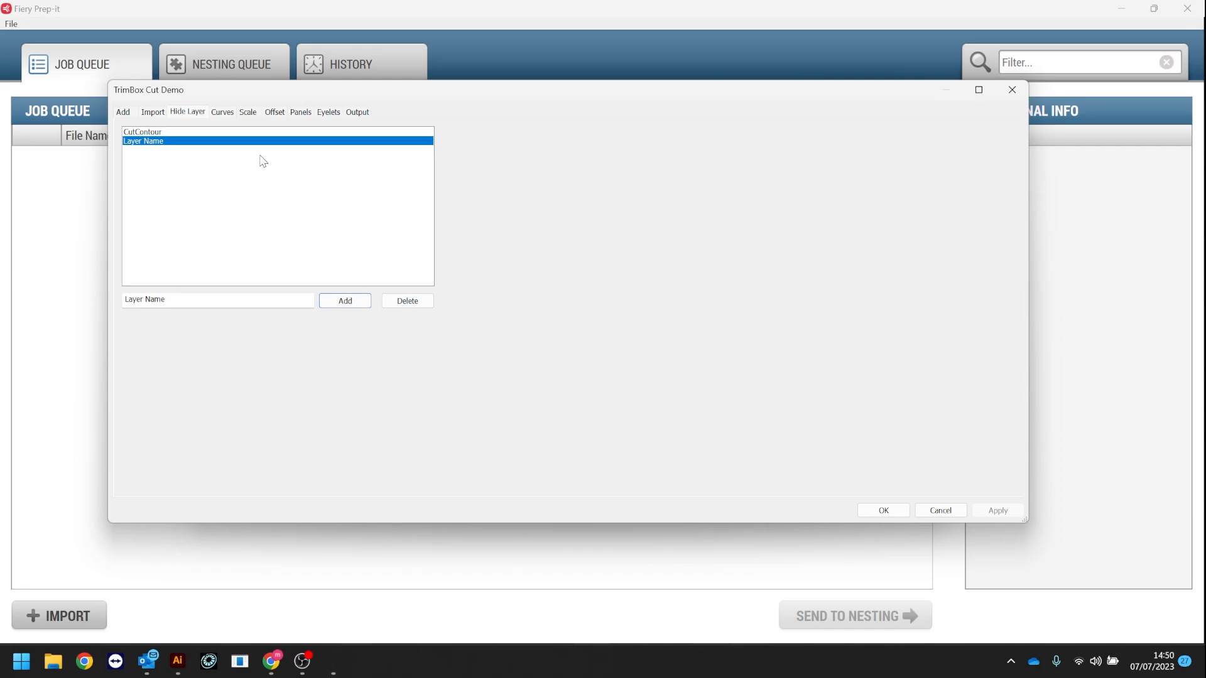
# Add a curve action that moves the specific layer TrimBox to the Cut media layer, with failing on no matching curves turned off.
pyautogui.click(224, 113)
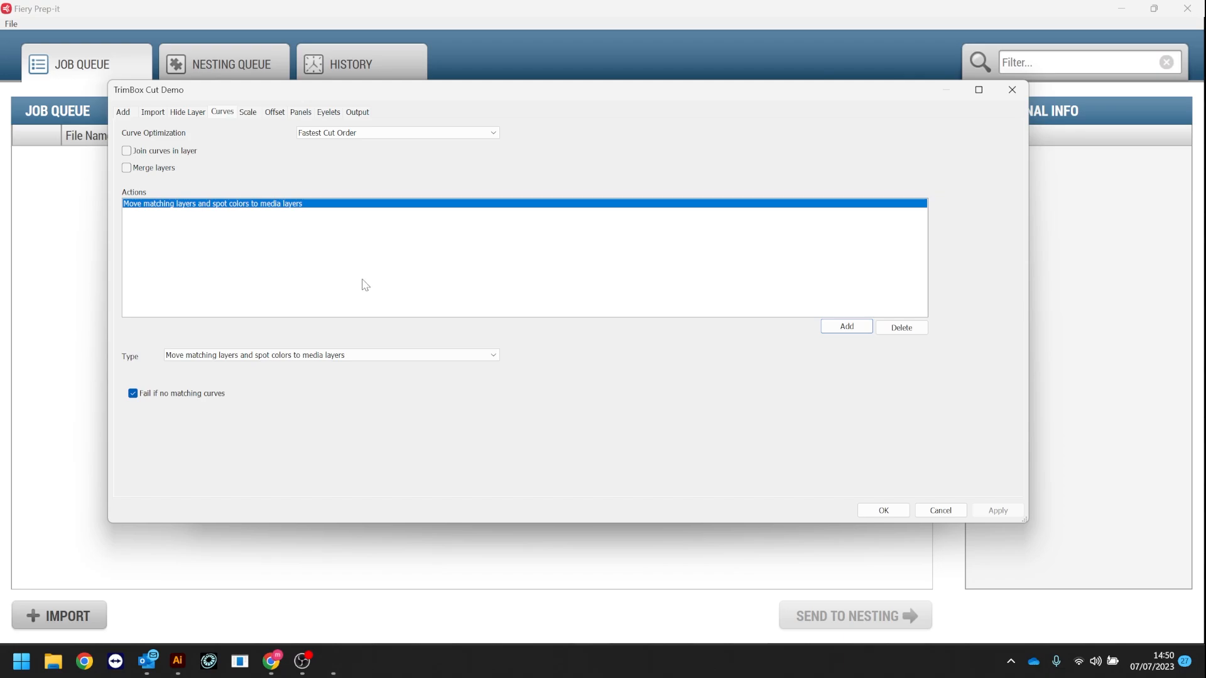
pyautogui.click(353, 356)
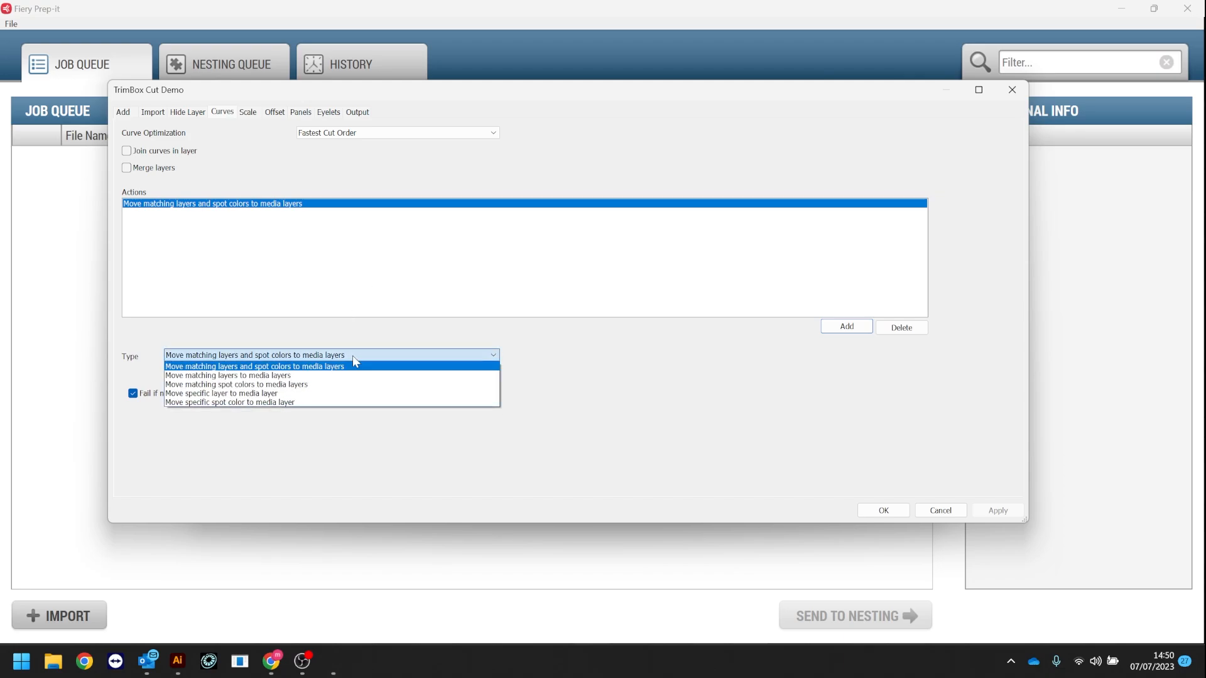
pyautogui.click(339, 394)
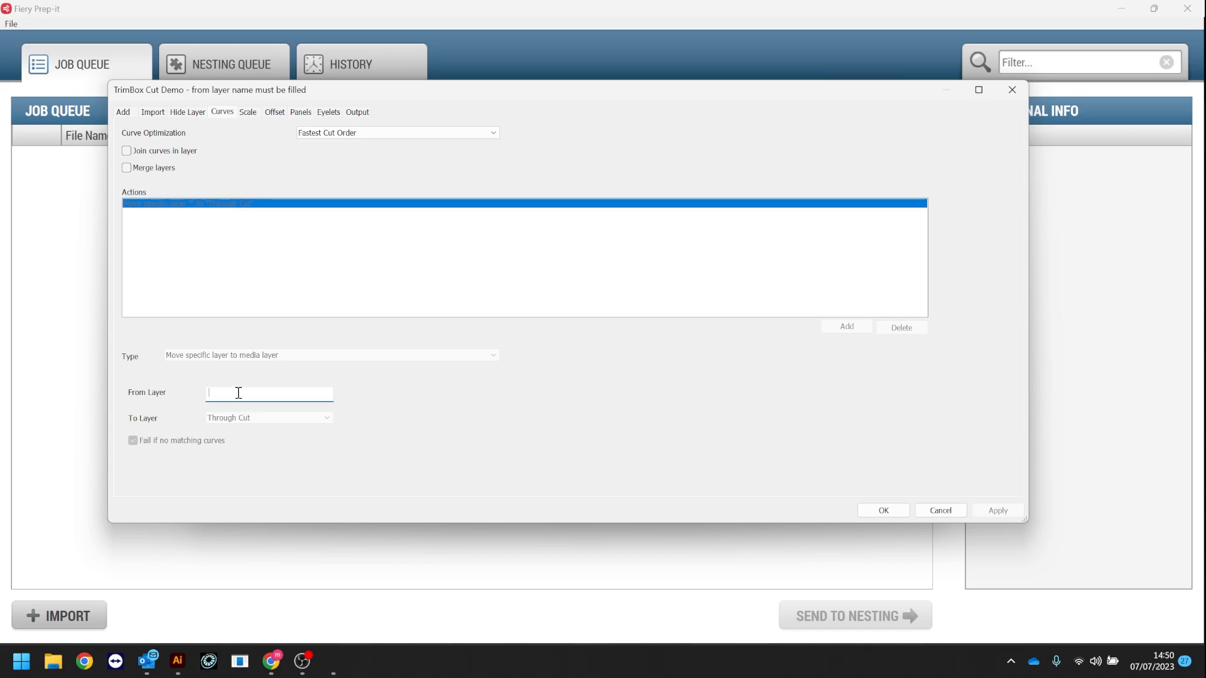
pyautogui.write('Trim')
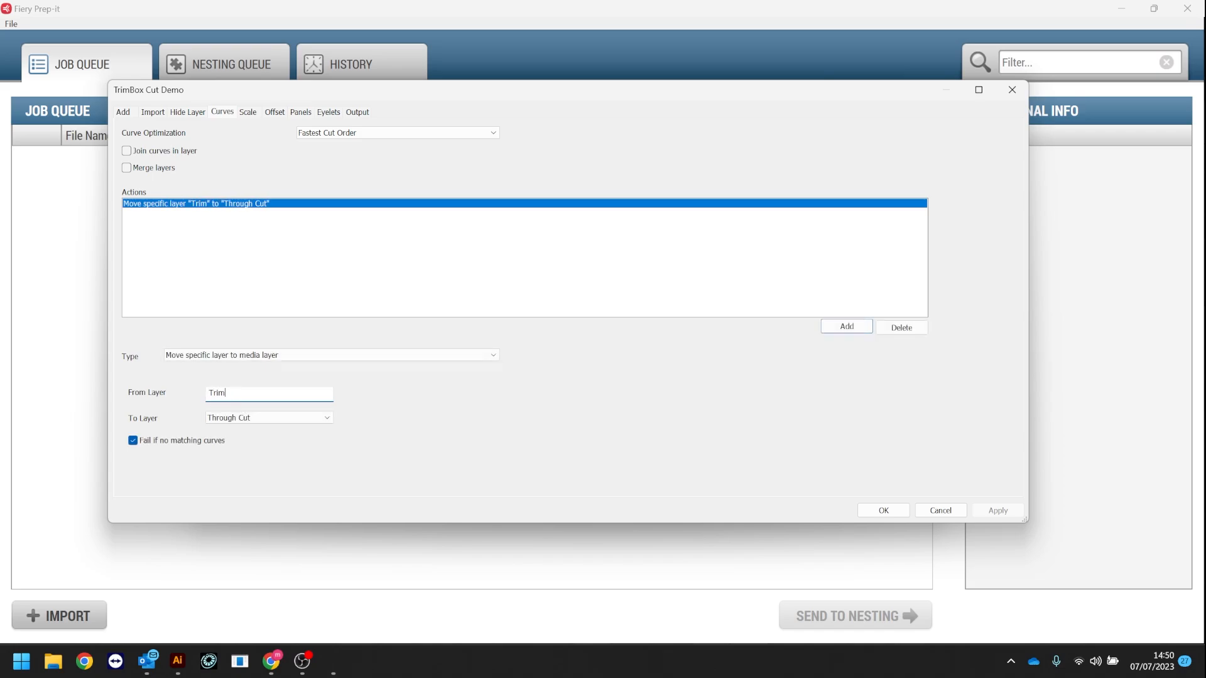
pyautogui.write('Box')
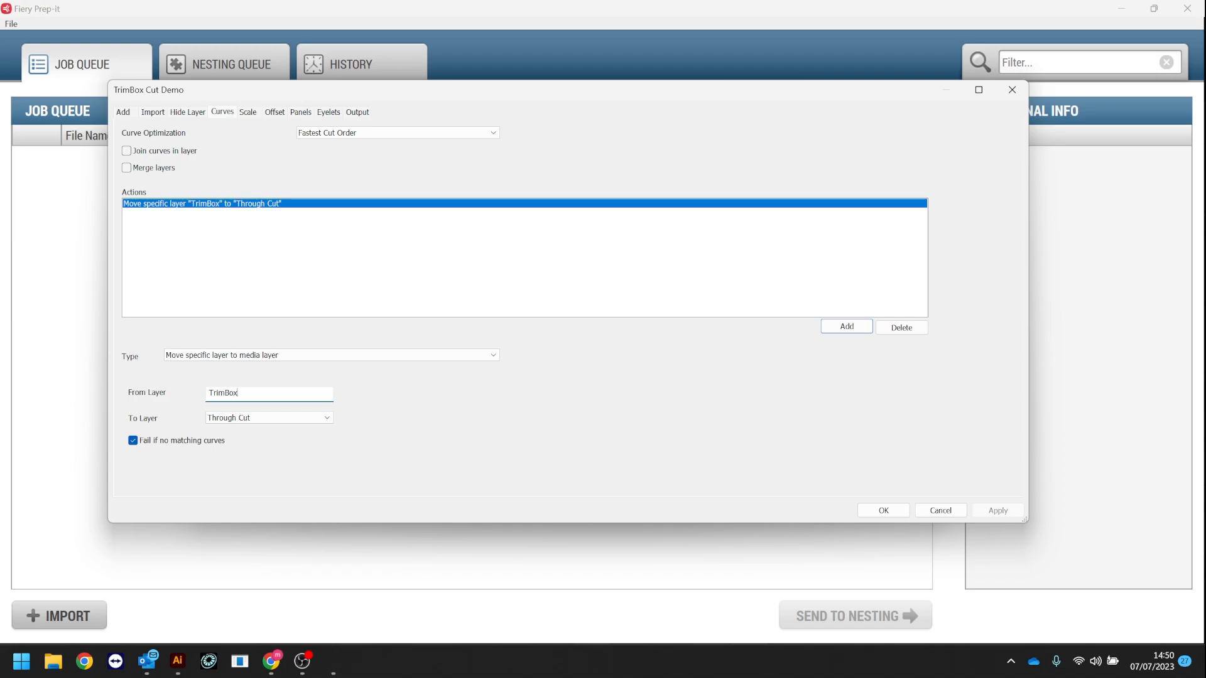
pyautogui.moveTo(239, 394); pyautogui.dragTo(210, 392)
pyautogui.click(278, 418)
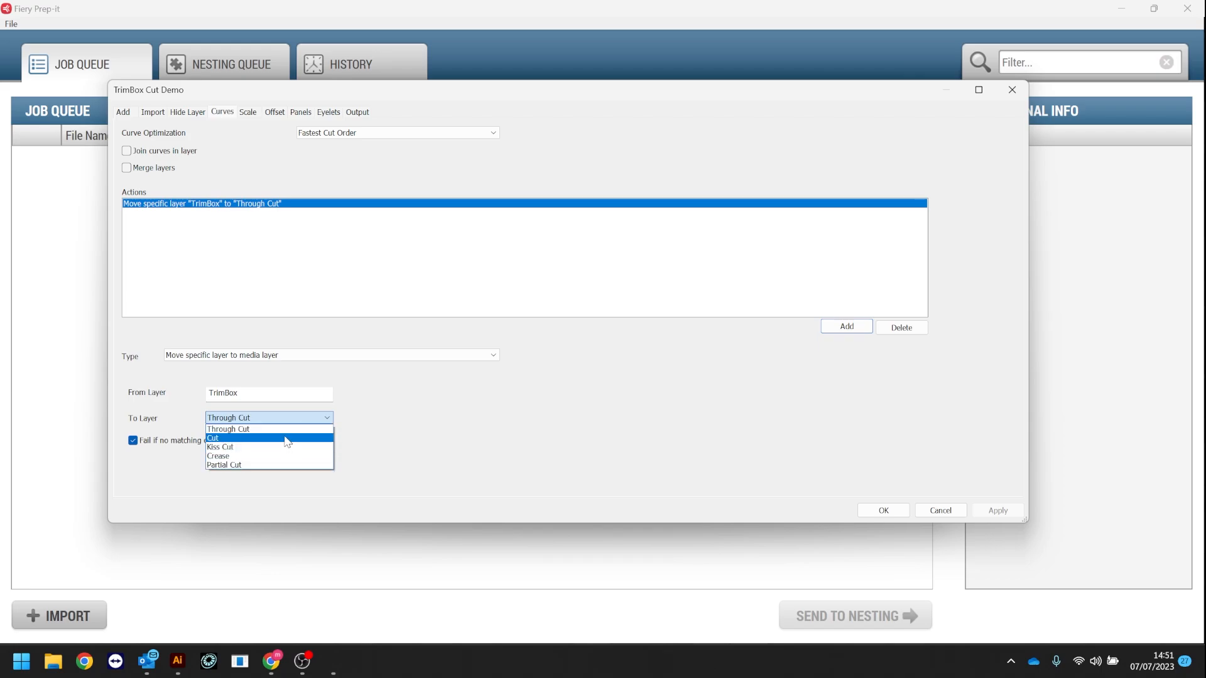
pyautogui.click(288, 443)
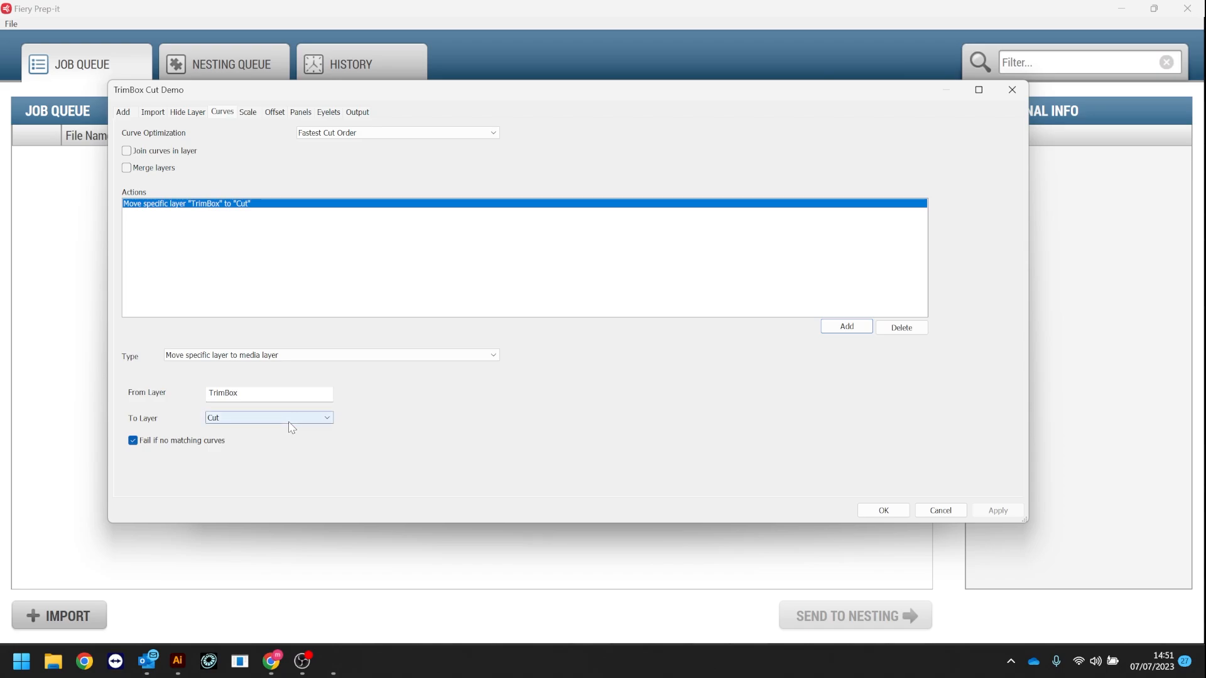
pyautogui.click(198, 442)
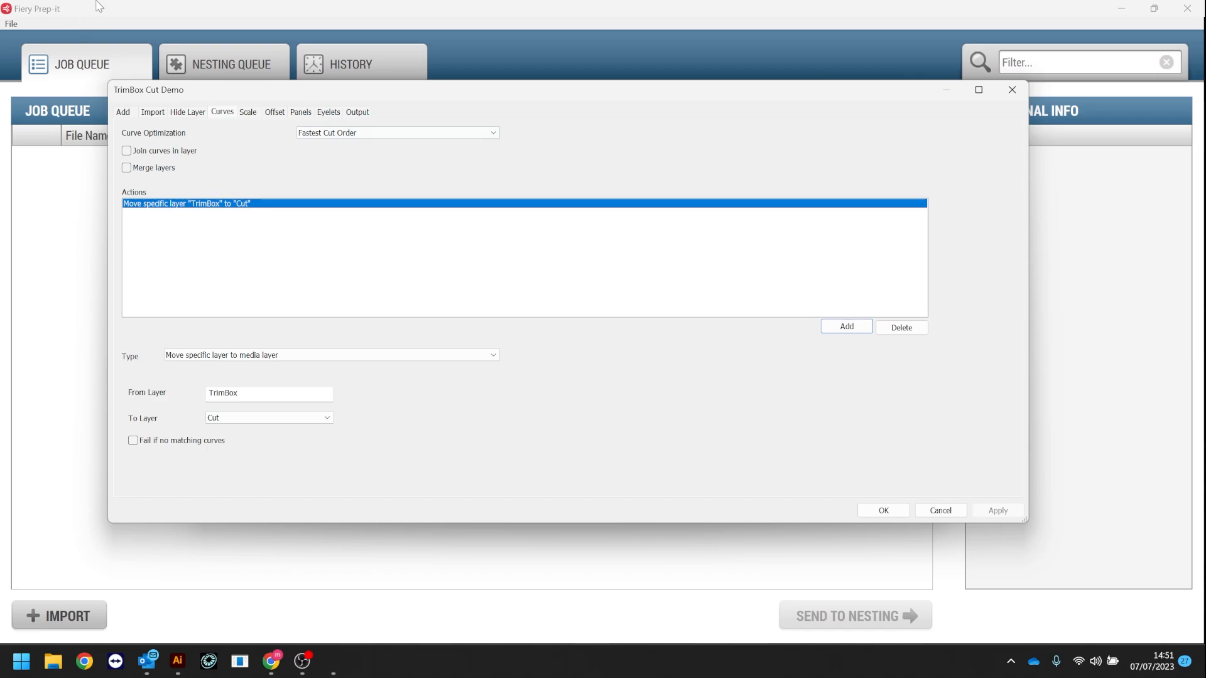
# Set the automation's scale to 30% and show the offset settings of the Through Cut layer.
pyautogui.click(248, 112)
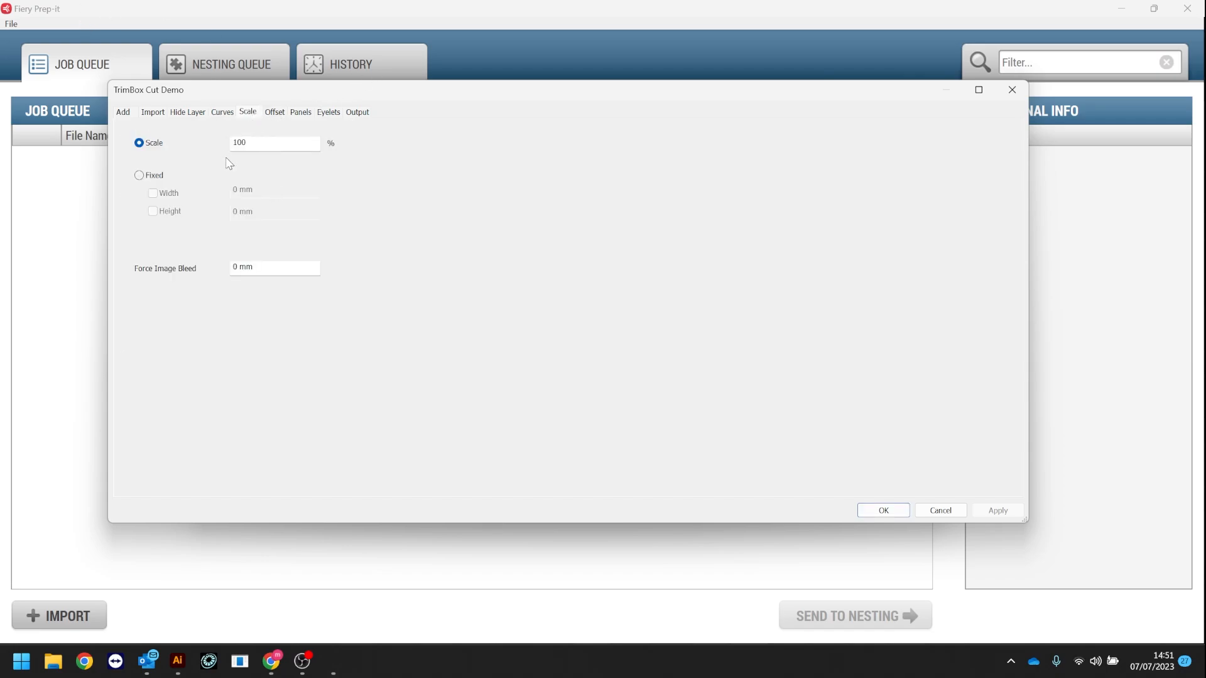
pyautogui.doubleClick(241, 142)
pyautogui.write('30')
pyautogui.click(276, 113)
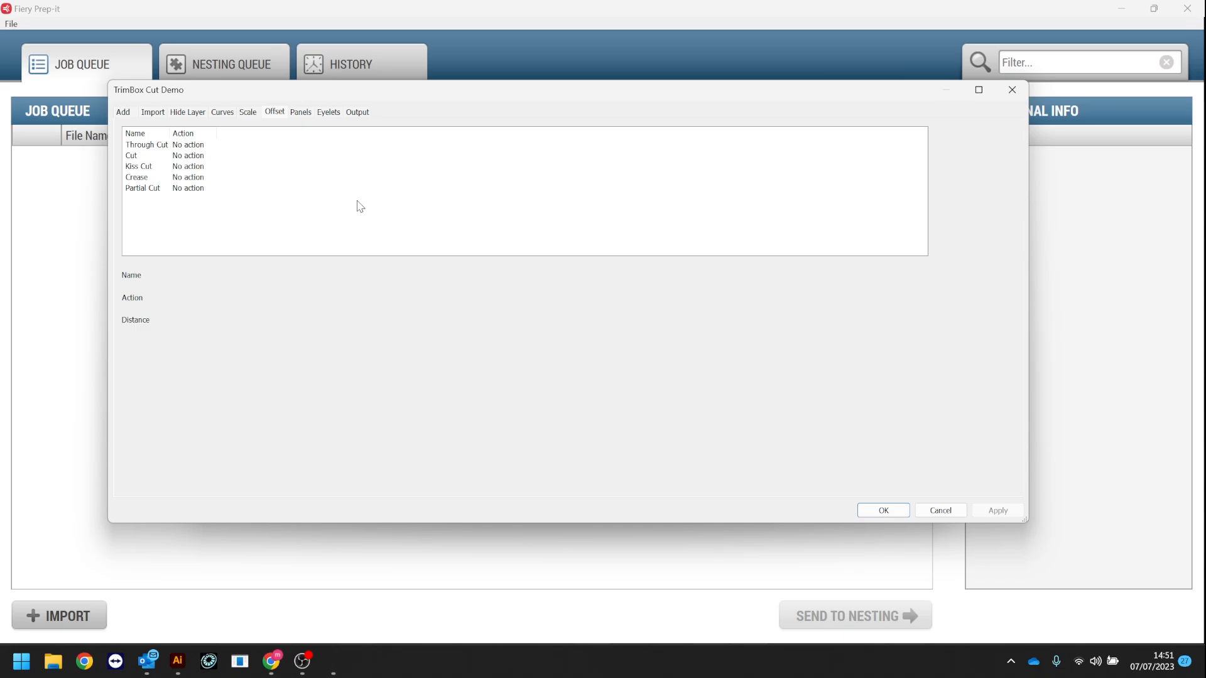
pyautogui.click(179, 148)
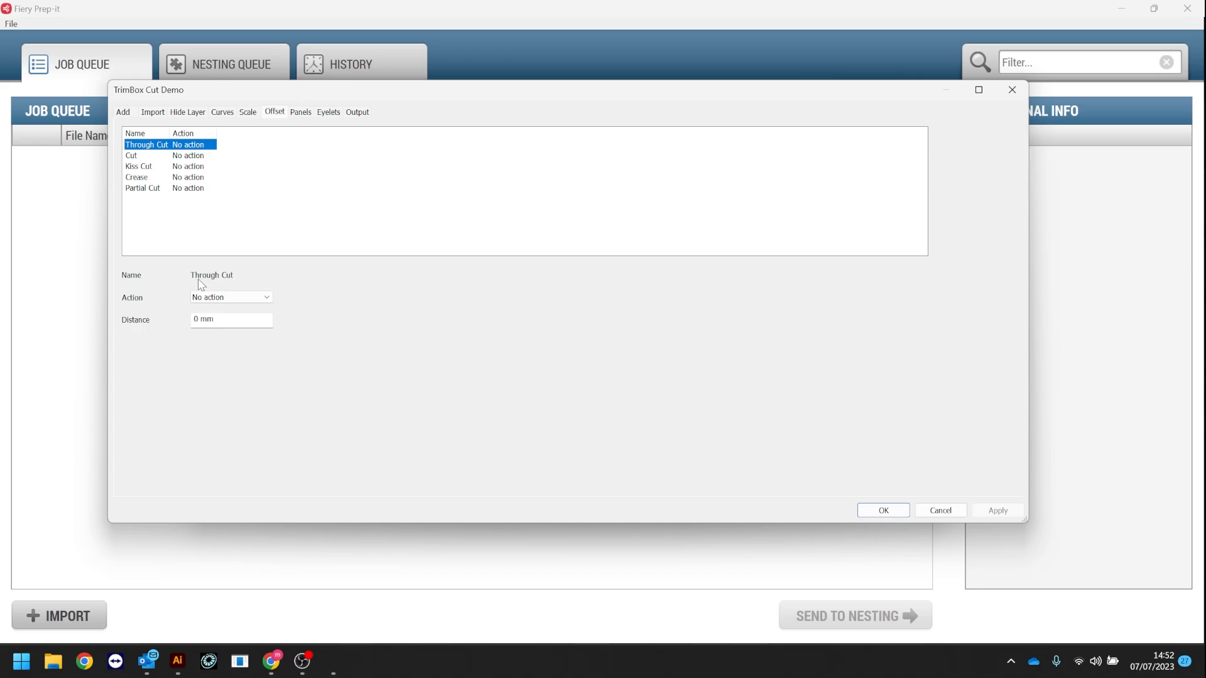
# Set the maximum panel width to 1200 mm and the included image bleed to 5 mm in both width and height.
pyautogui.click(312, 114)
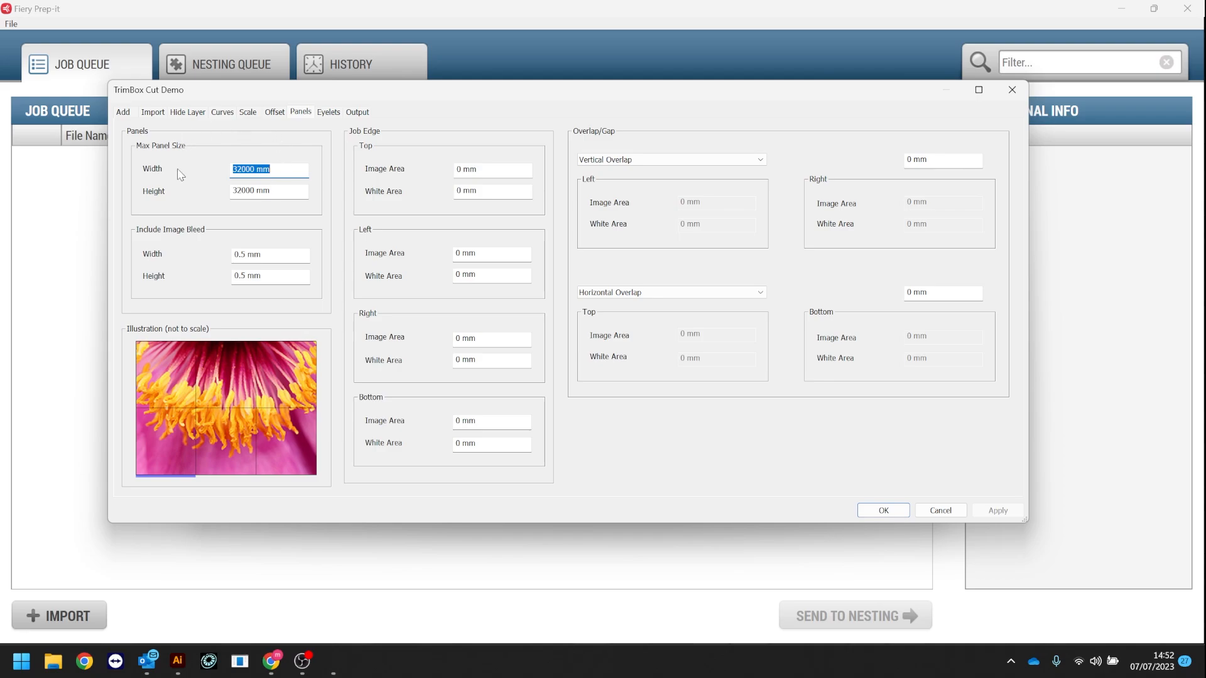
pyautogui.doubleClick(253, 168)
pyautogui.write('1200')
pyautogui.click(282, 258)
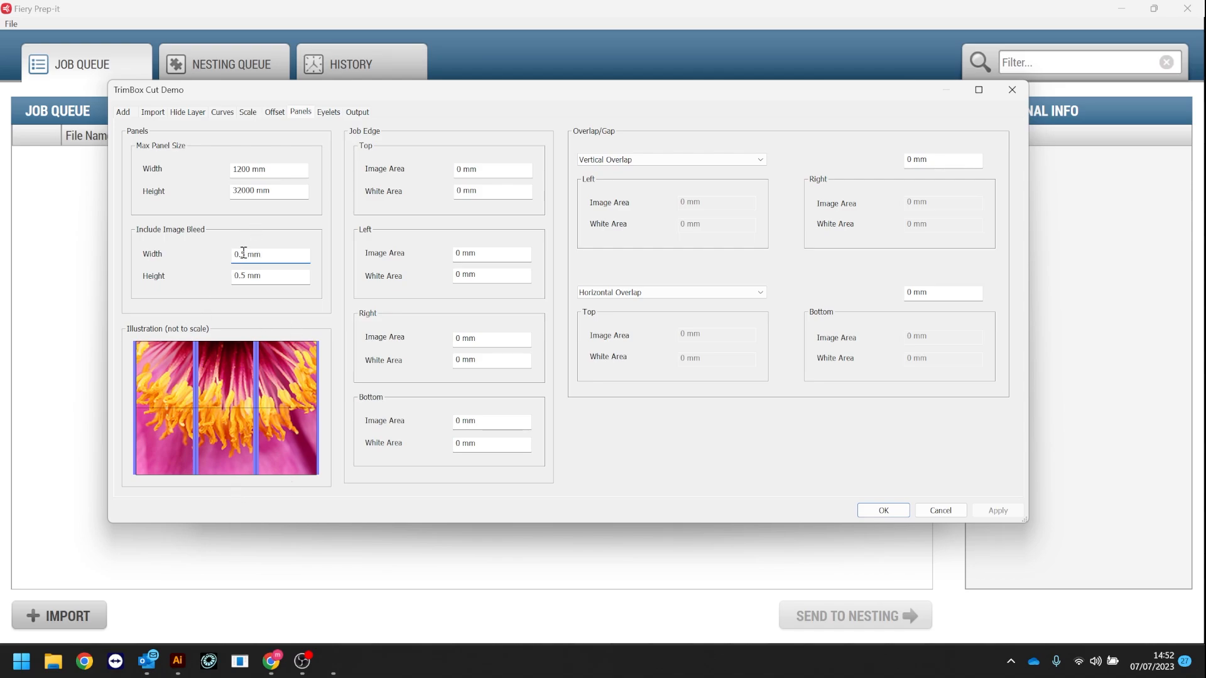
pyautogui.moveTo(245, 255); pyautogui.dragTo(233, 255)
pyautogui.write('5')
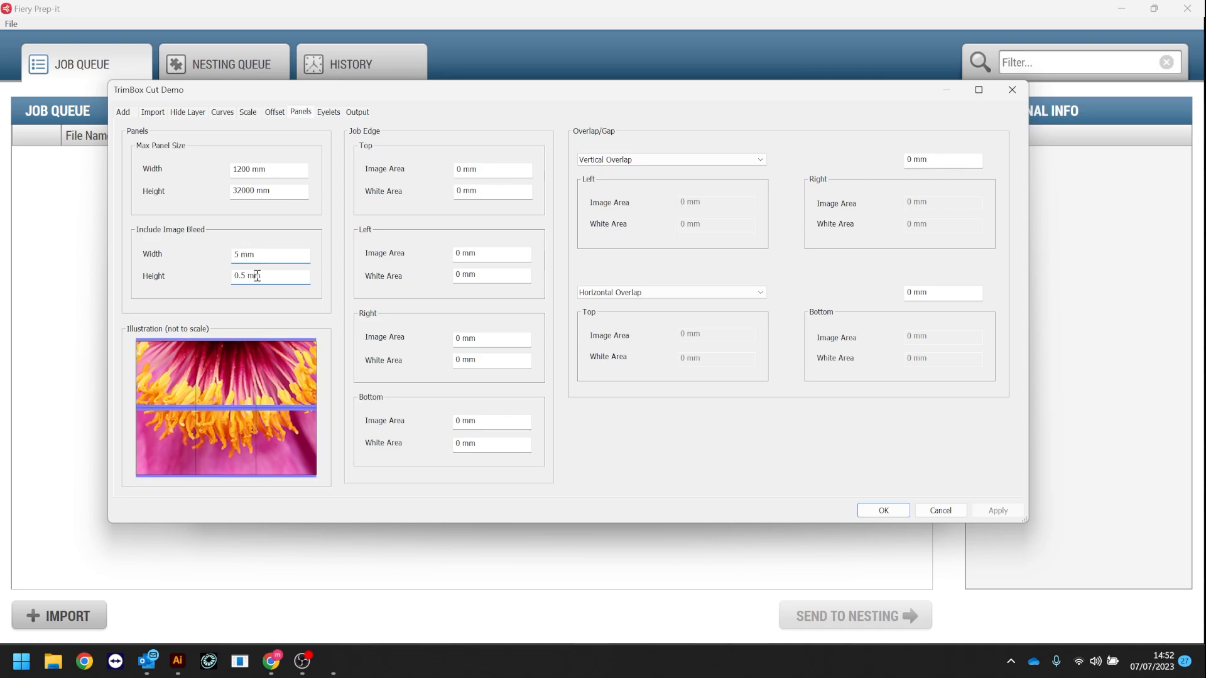
pyautogui.moveTo(247, 276); pyautogui.dragTo(224, 275)
pyautogui.write('5')
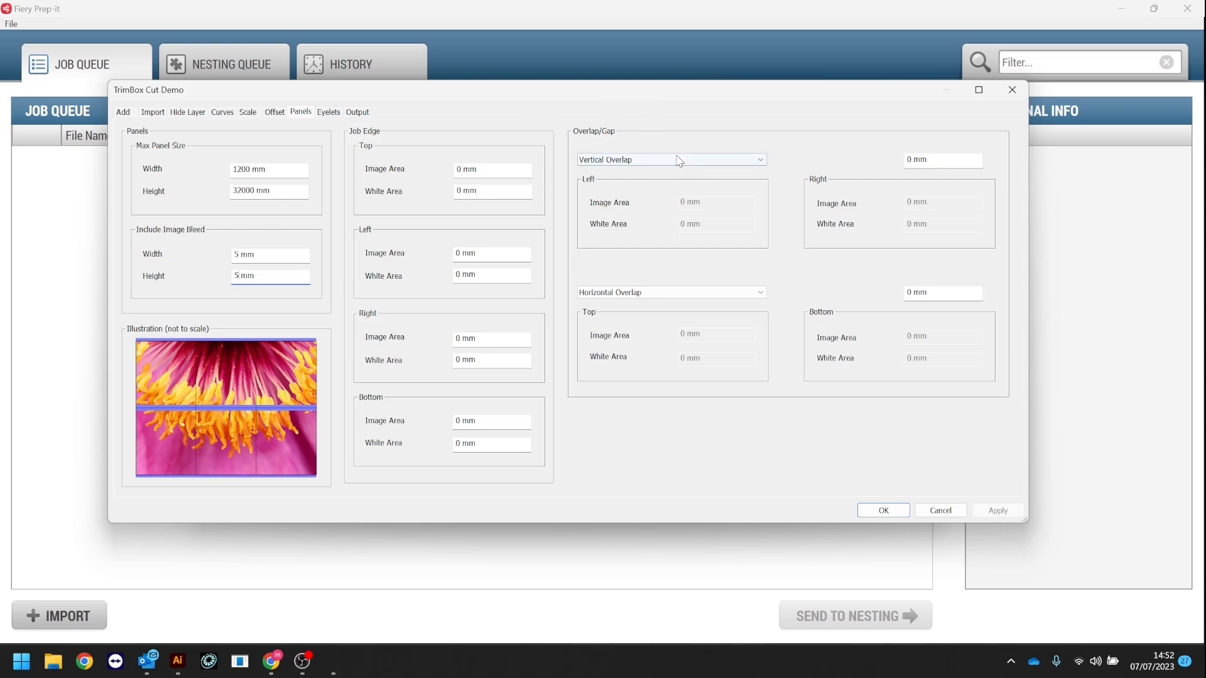
# Set the vertical and horizontal panel overlaps to 10 mm each and open the eyelet settings.
pyautogui.click(679, 161)
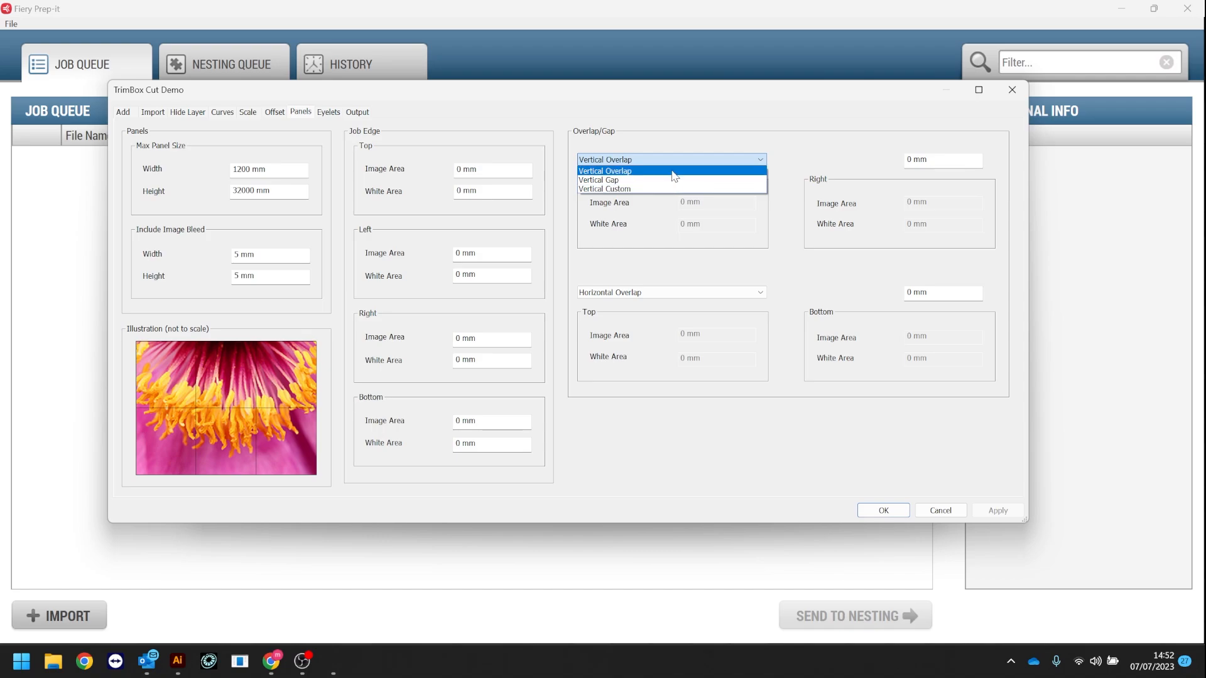
pyautogui.click(672, 172)
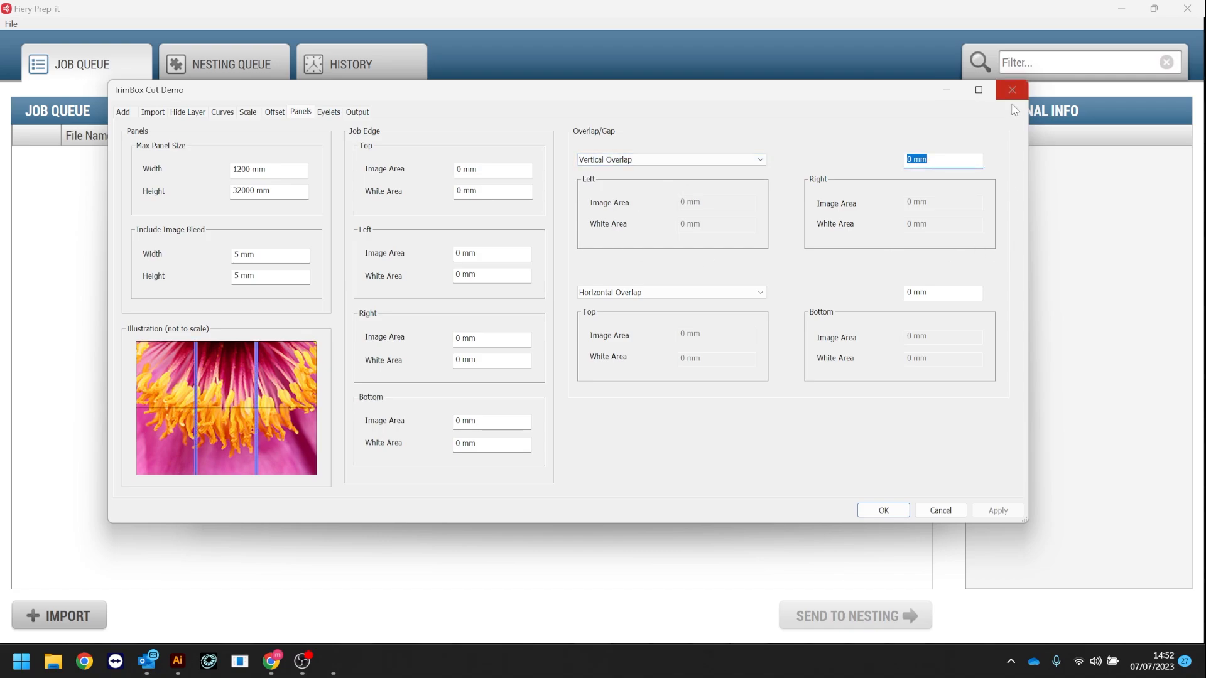
pyautogui.click(910, 160)
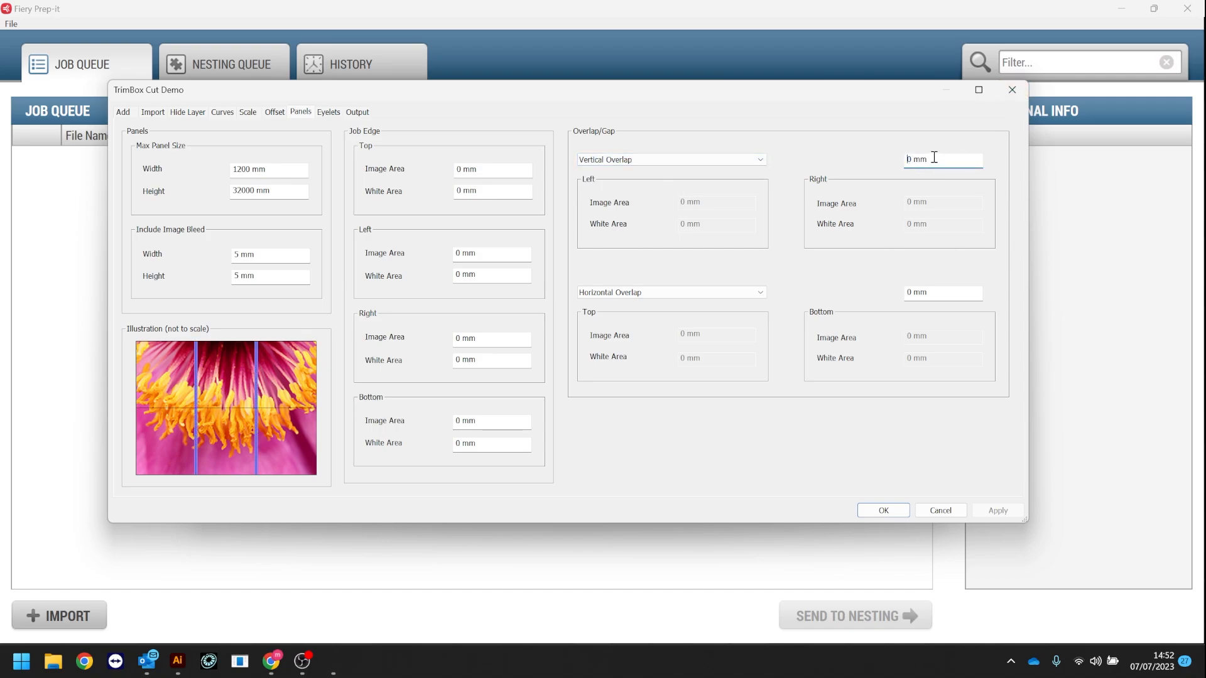
pyautogui.write('1')
pyautogui.click(676, 294)
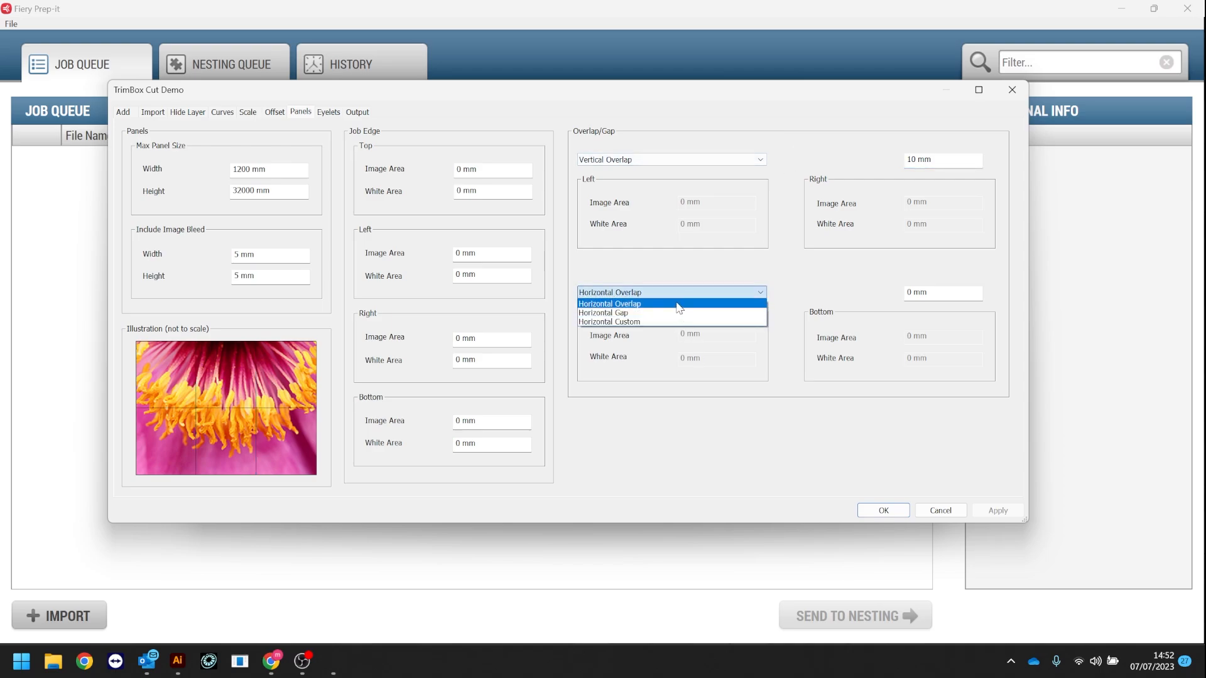
pyautogui.click(677, 304)
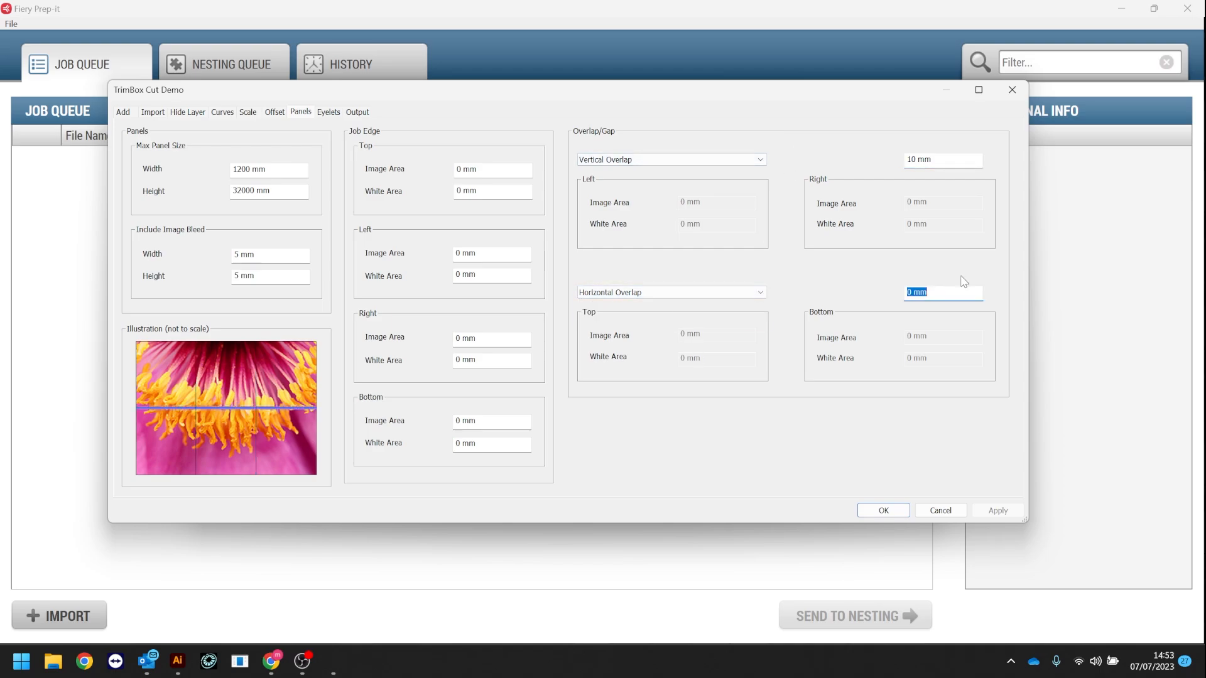
pyautogui.click(907, 291)
pyautogui.write('1')
pyautogui.click(332, 113)
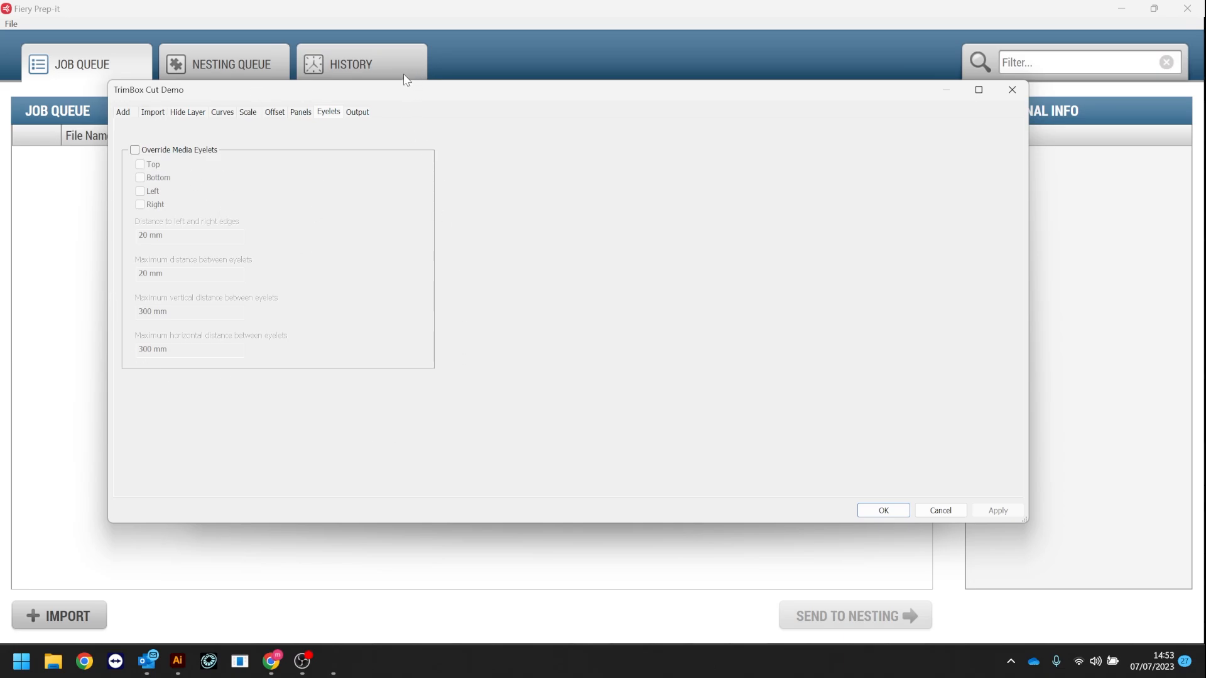
# Show the automation's output settings for regmarks and barcodes, and save the TrimBox Cut Demo automation.
pyautogui.click(367, 113)
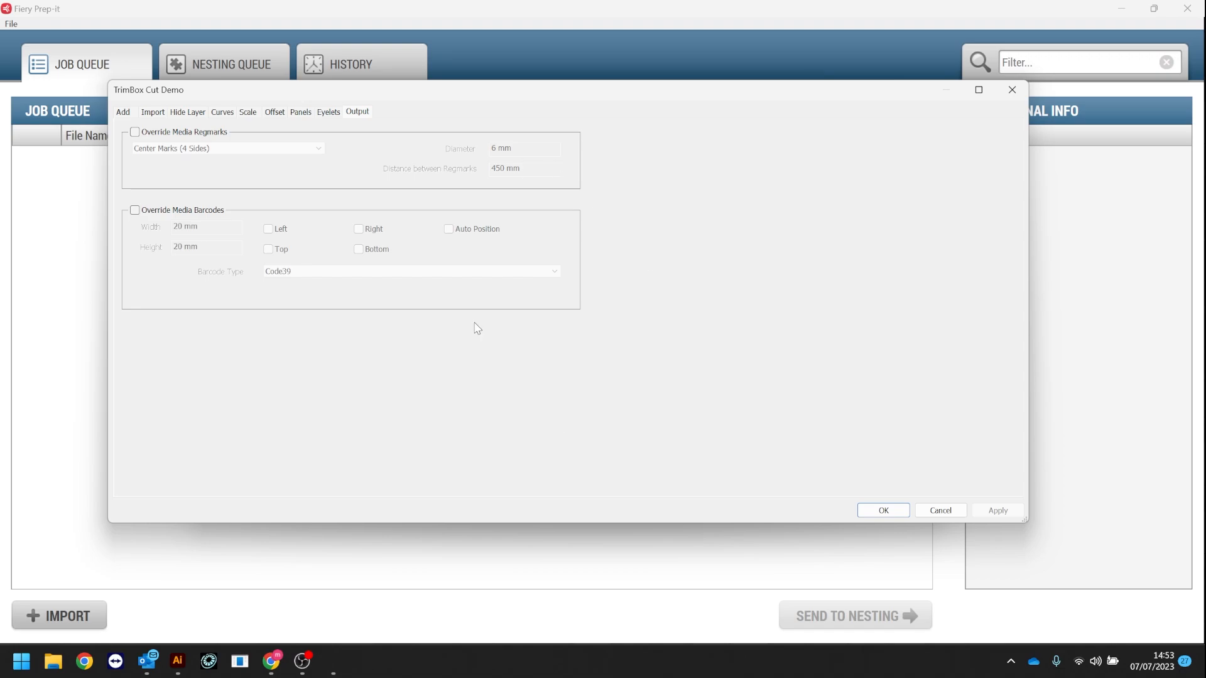
pyautogui.click(890, 514)
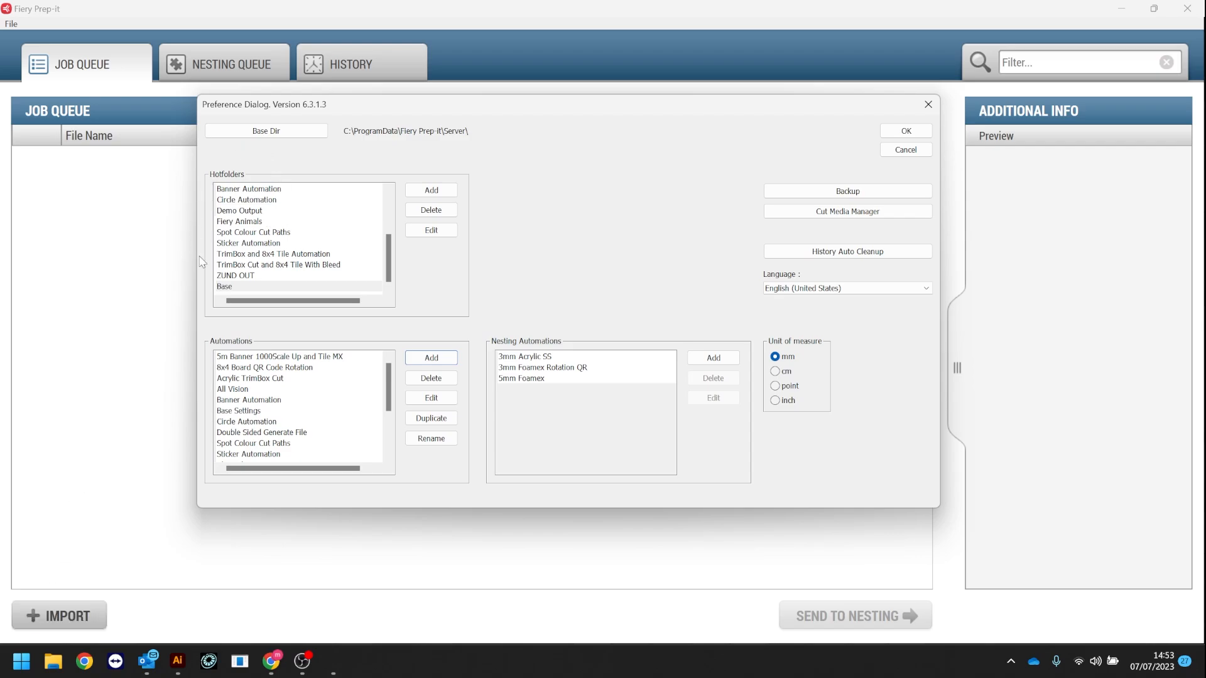
# Assign the TrimBox Cut Demo automation to the Base hotfolder.
pyautogui.click(233, 287)
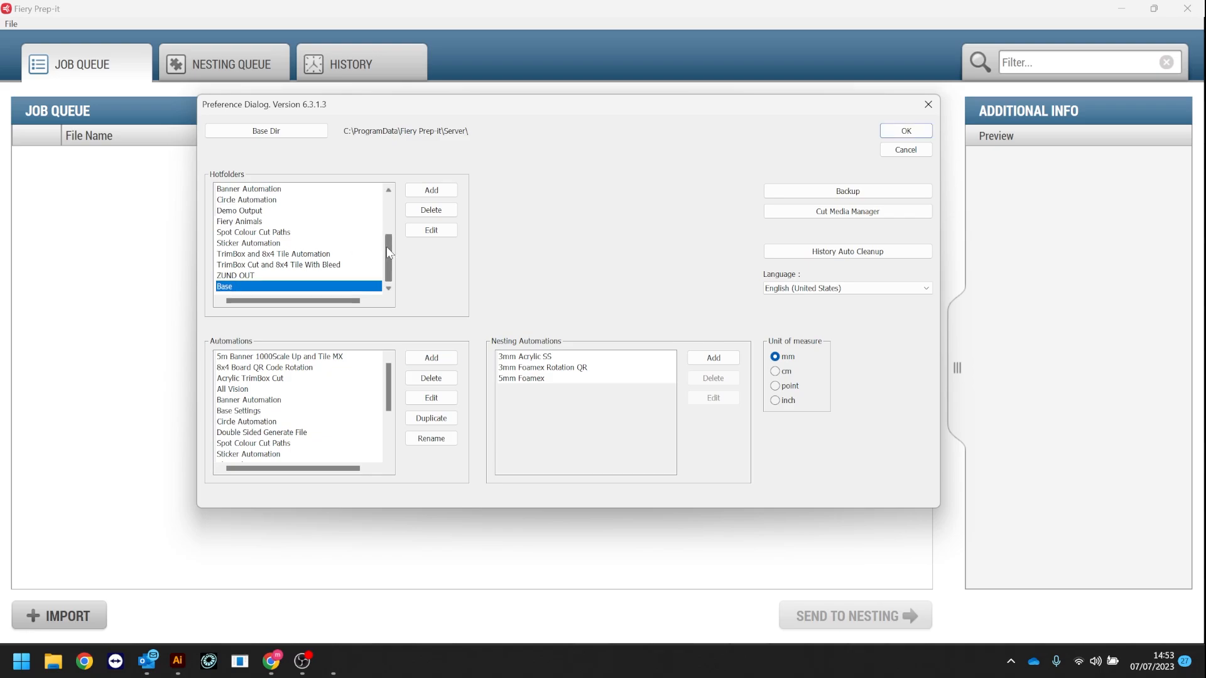
pyautogui.scroll(2, 386, 246)
pyautogui.scroll(-2, 393, 231)
pyautogui.click(431, 230)
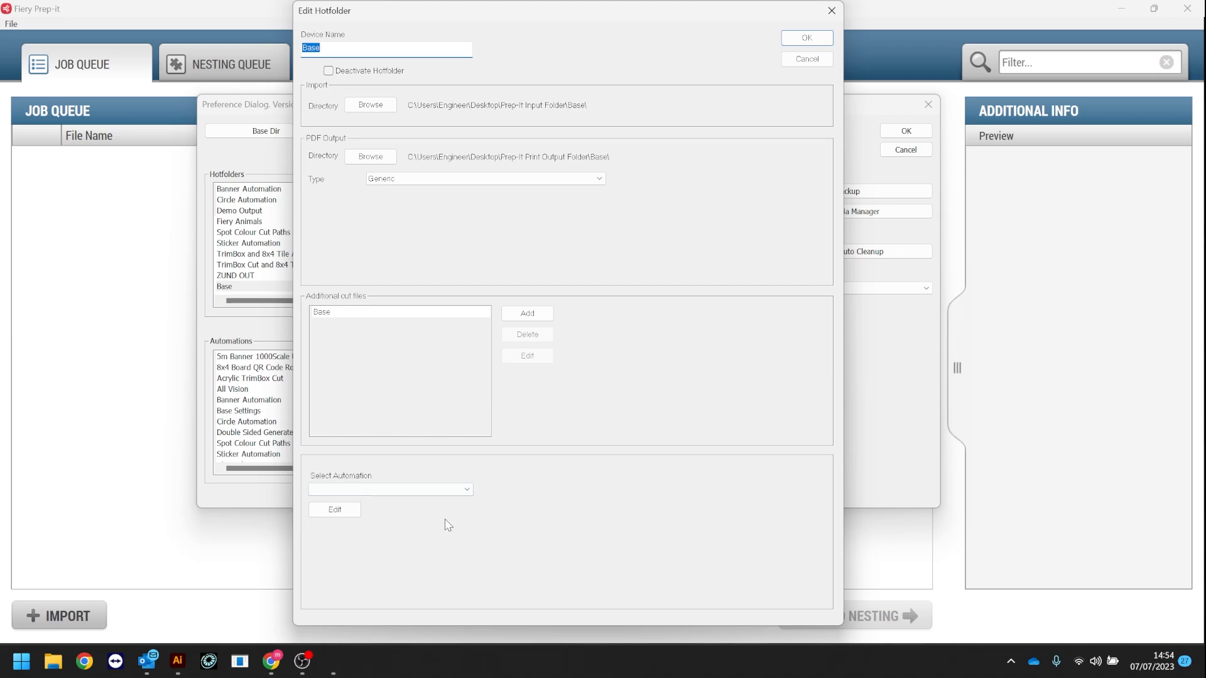
pyautogui.click(450, 491)
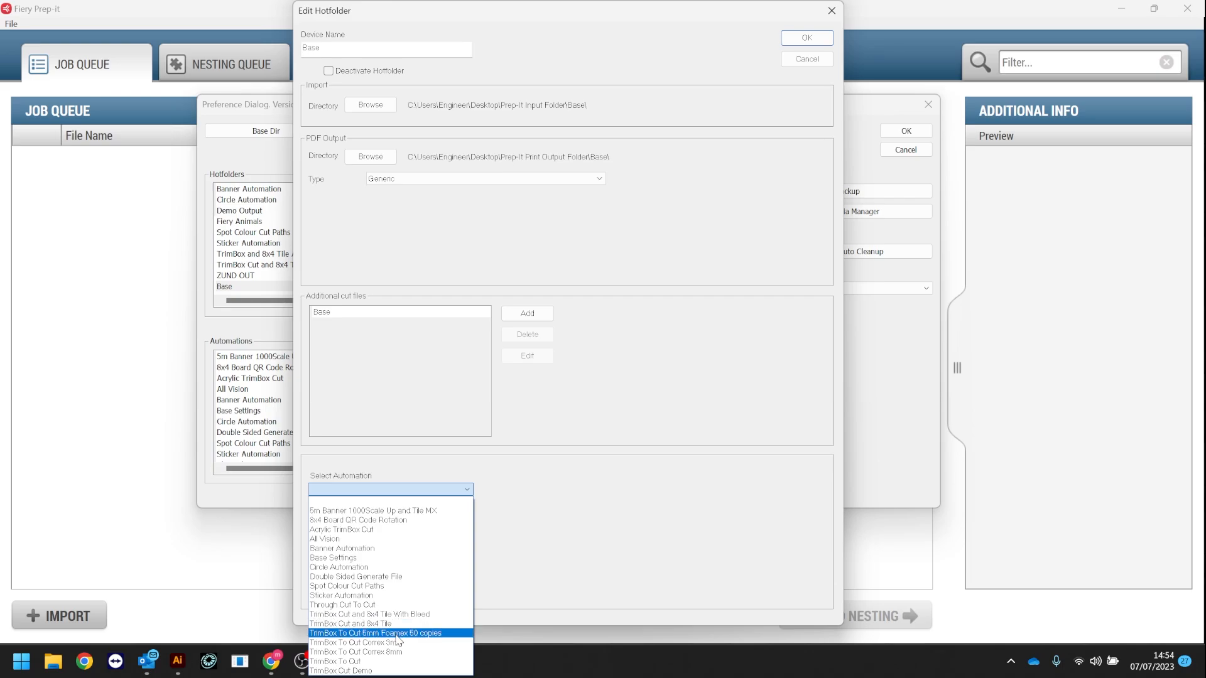
pyautogui.click(376, 671)
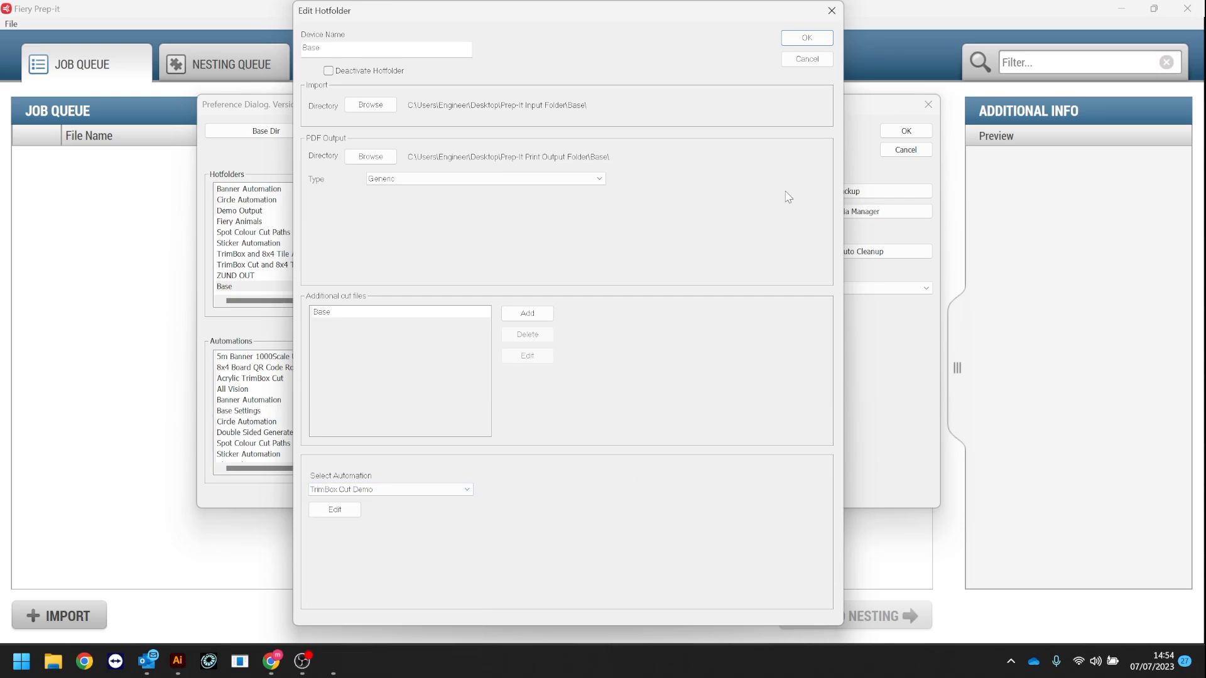
pyautogui.click(808, 60)
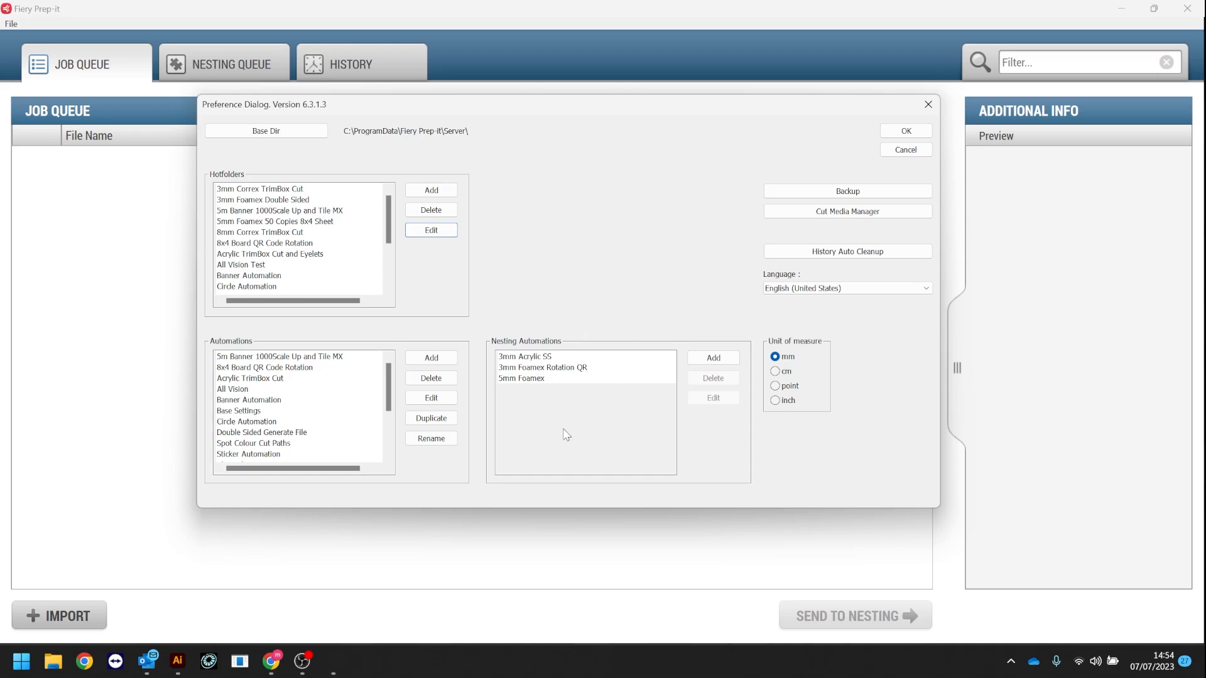
# Open the 3mm Foamex Rotation QR nesting automation and review its import, output and criteria settings.
pyautogui.doubleClick(579, 371)
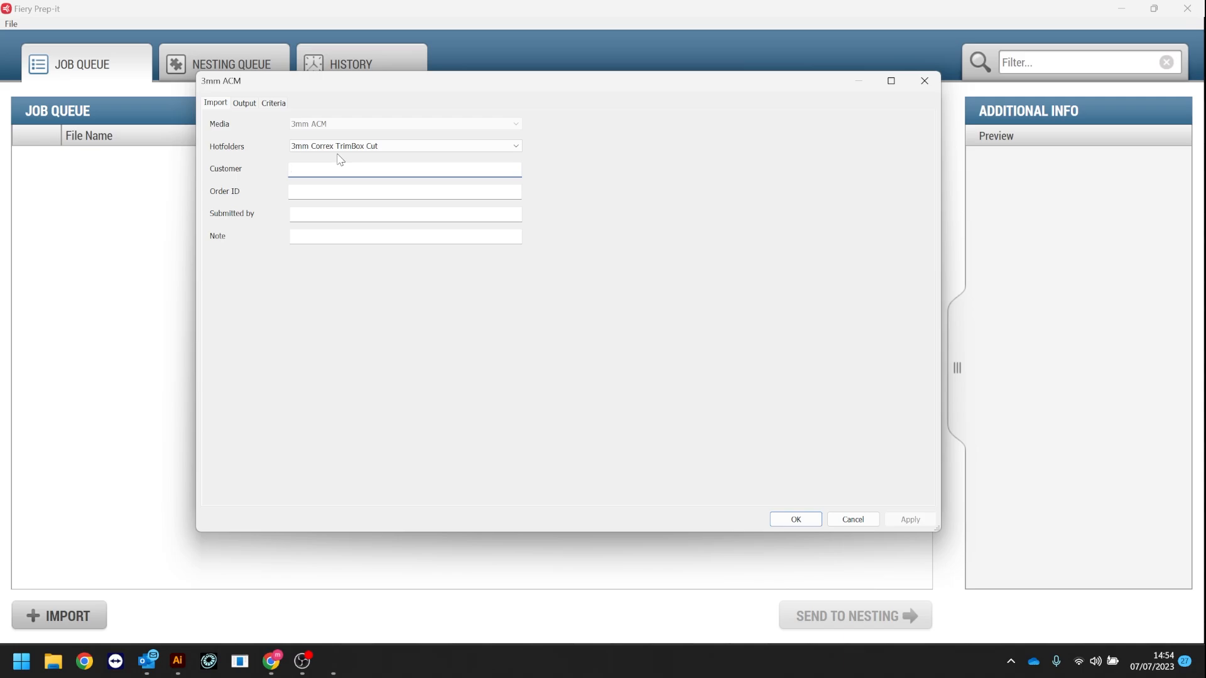
pyautogui.click(249, 104)
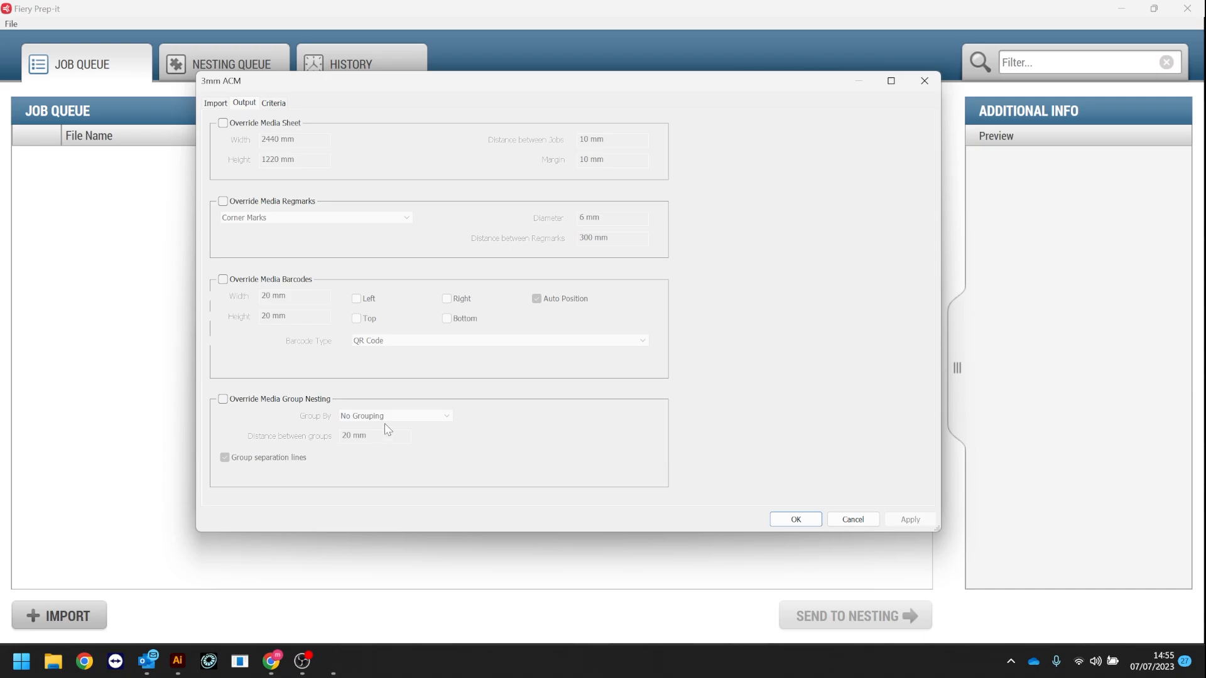
pyautogui.click(279, 104)
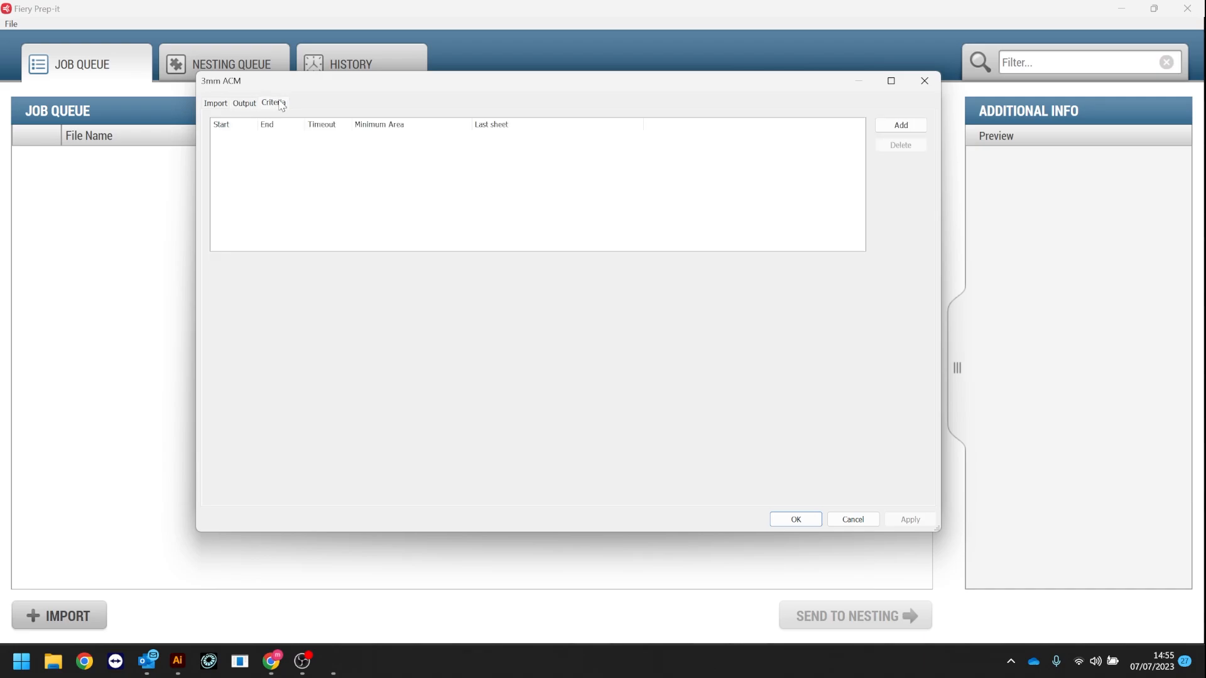
# Try adding a nesting criterion, going through its start, end, timeout and area values, and discard it.
pyautogui.click(905, 126)
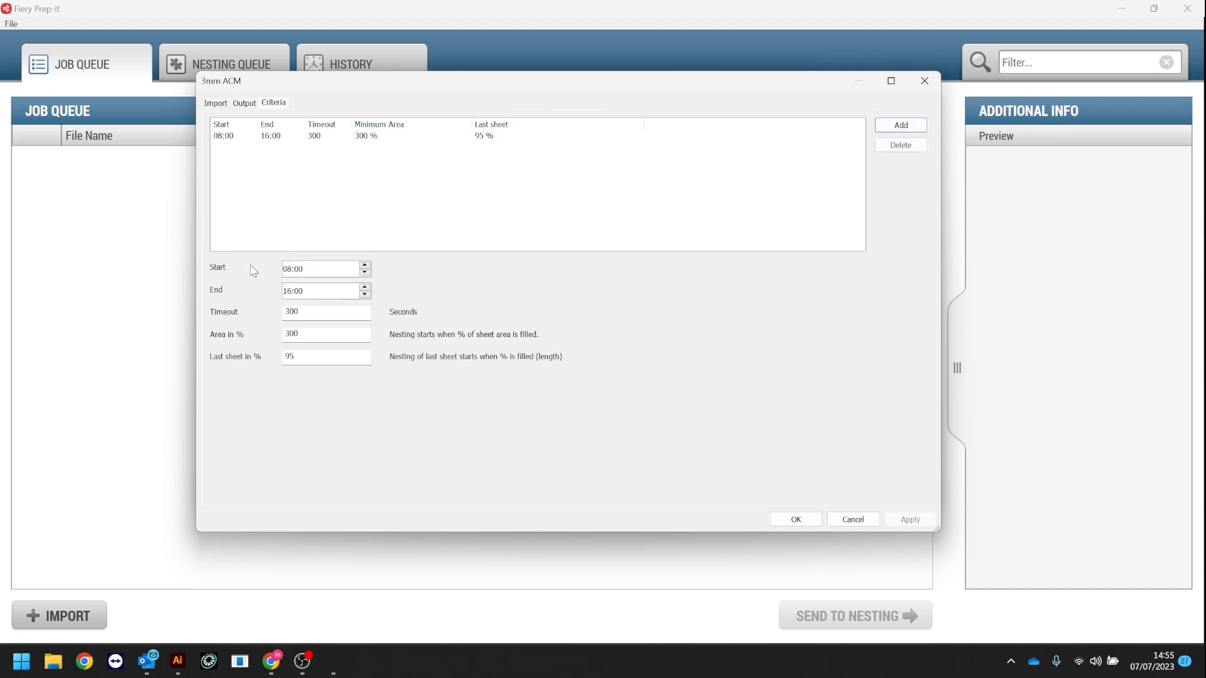
pyautogui.click(323, 271)
pyautogui.click(330, 295)
pyautogui.click(306, 317)
pyautogui.click(314, 336)
pyautogui.click(848, 518)
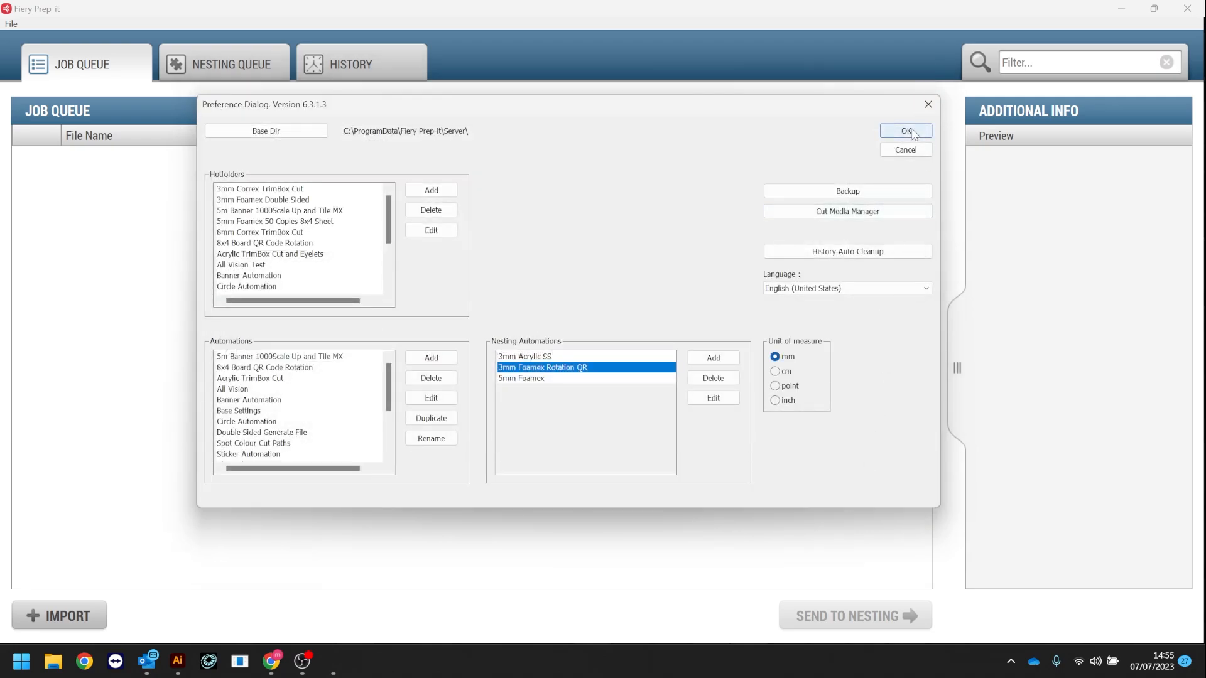
# Save the preferences and copy the Wallpaper Automation PDF from the Wallpaper folder in Prep-It Test Files on the desktop.
pyautogui.click(907, 131)
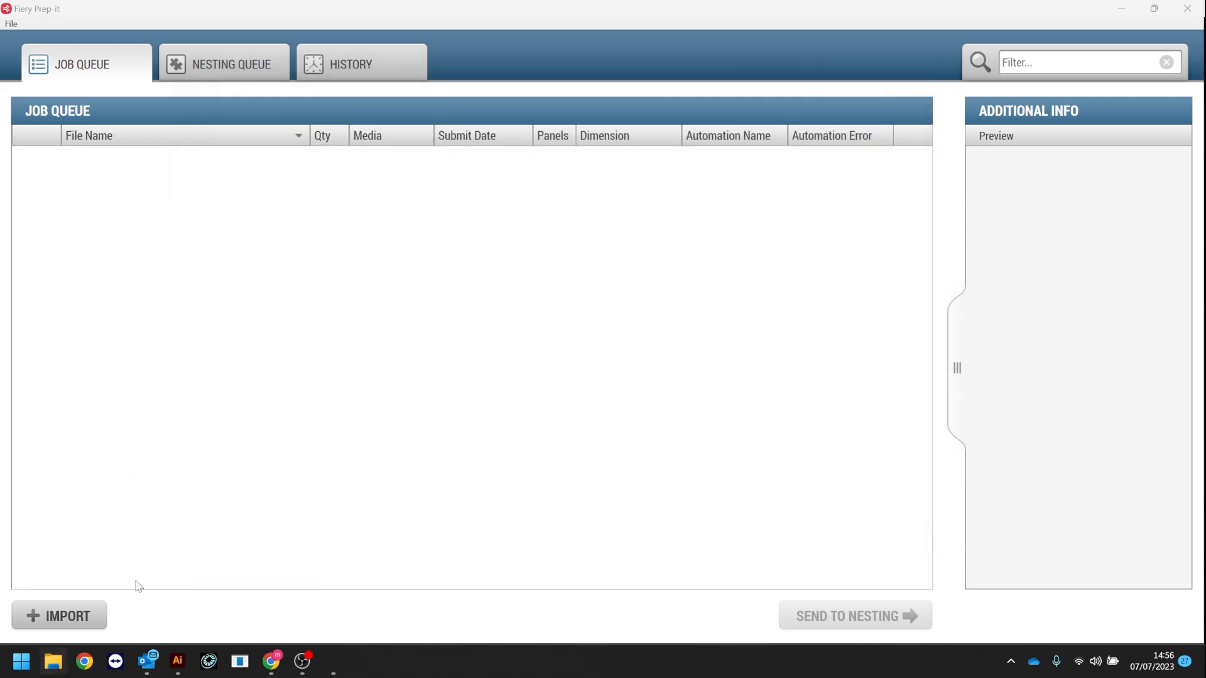
pyautogui.click(1125, 8)
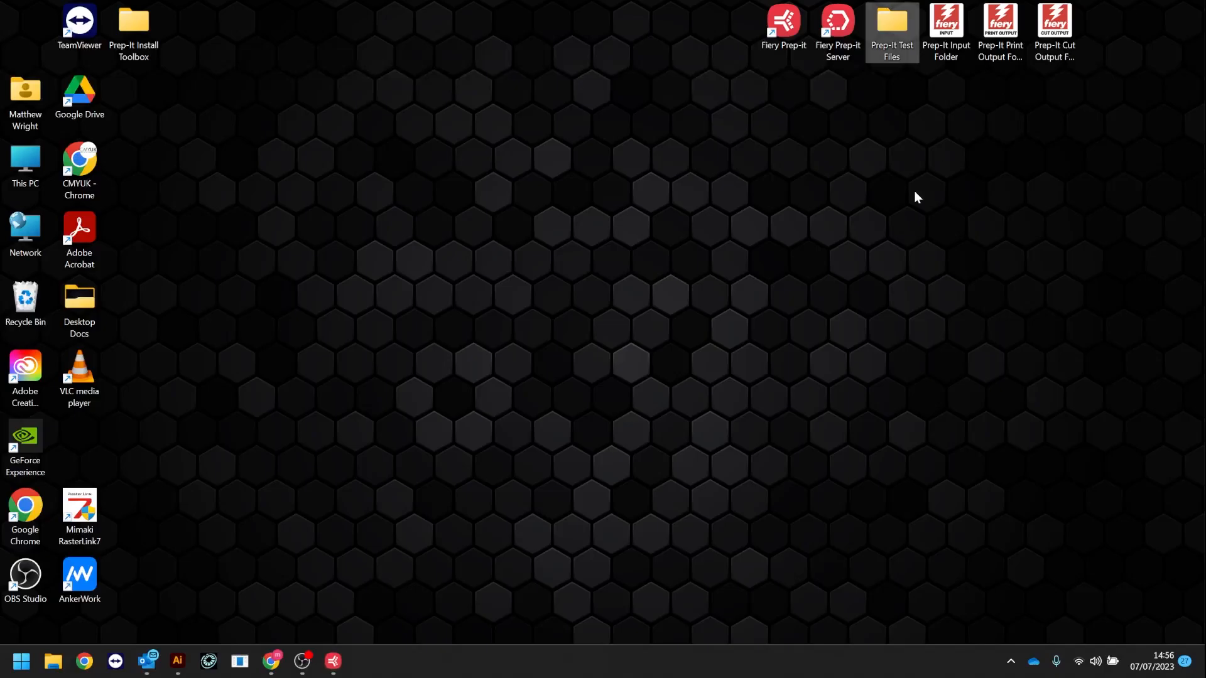
pyautogui.doubleClick(895, 47)
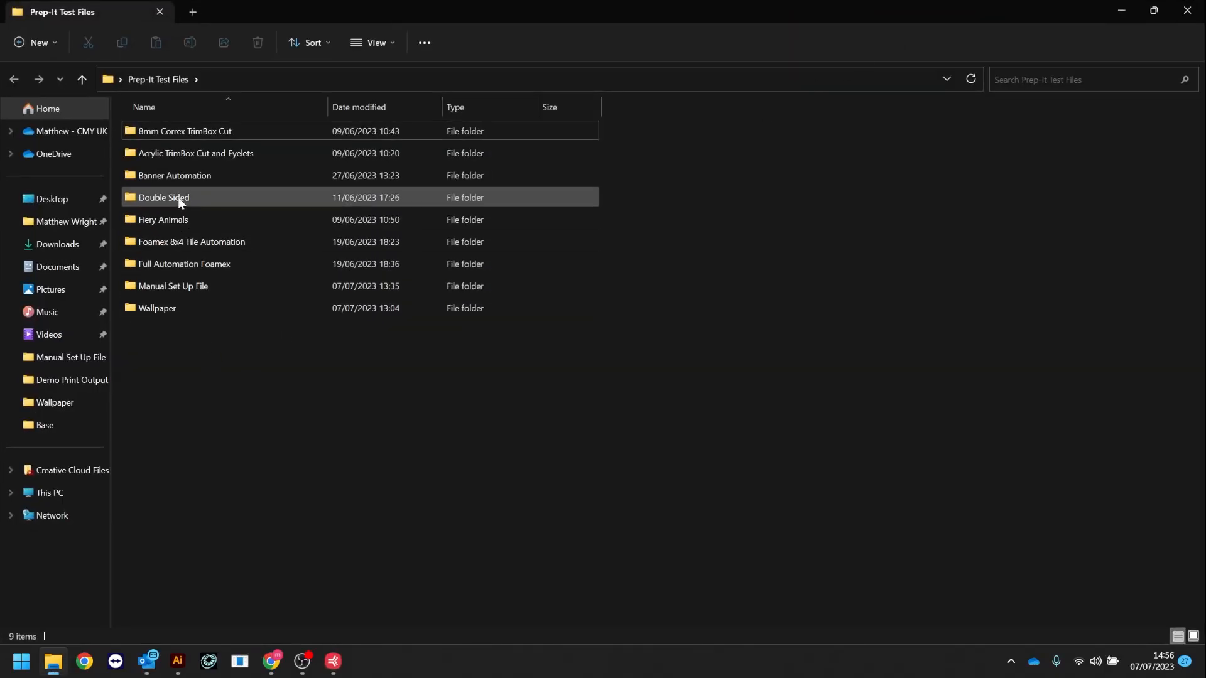
pyautogui.doubleClick(181, 304)
pyautogui.rightClick(232, 132)
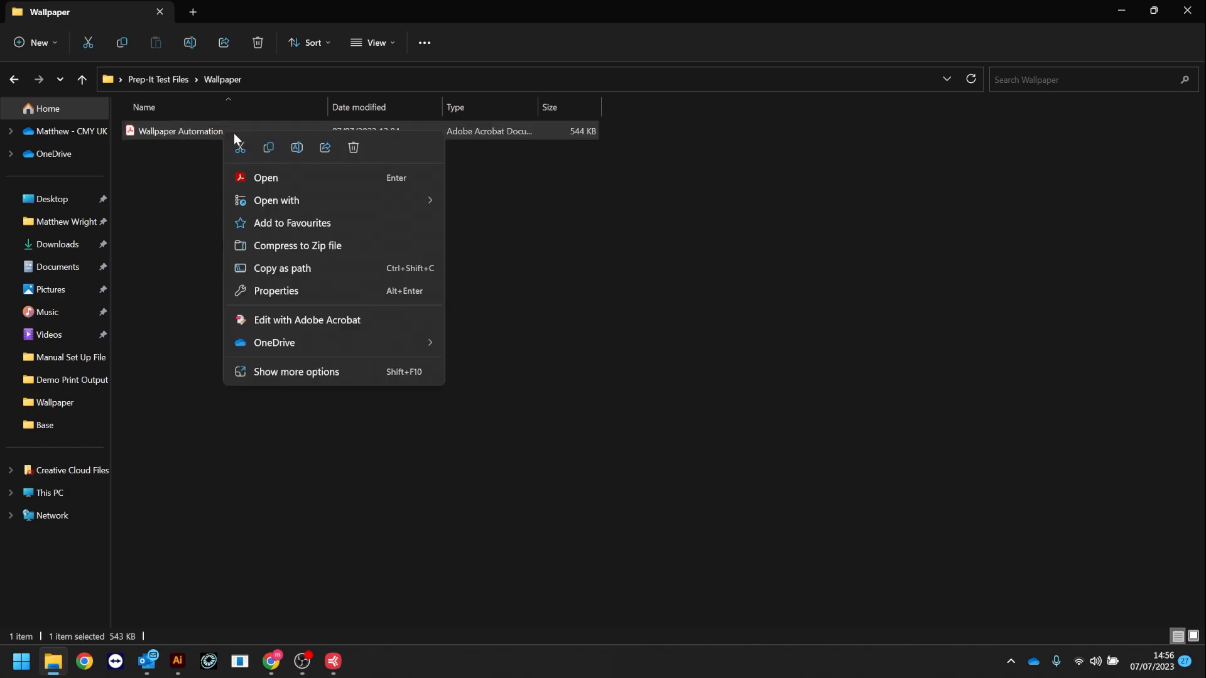
pyautogui.click(270, 148)
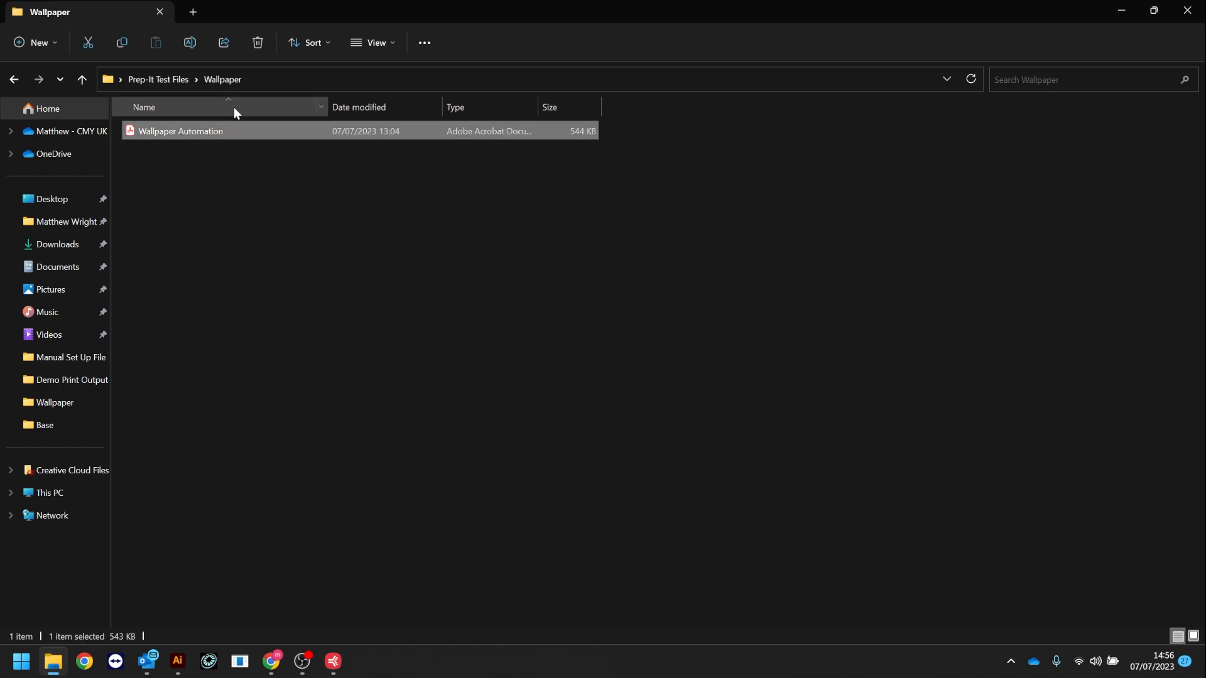
# Paste the Wallpaper Automation PDF into the Base folder inside the desktop's Prep-It Input Folder.
pyautogui.click(16, 80)
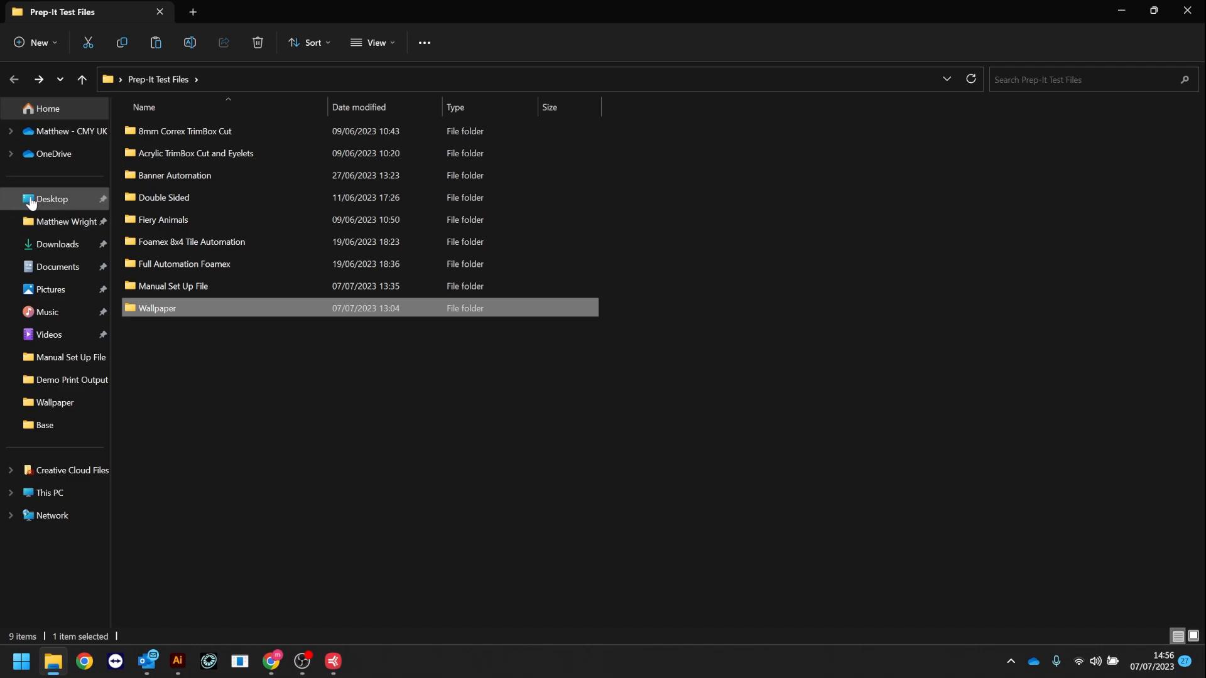
pyautogui.click(35, 198)
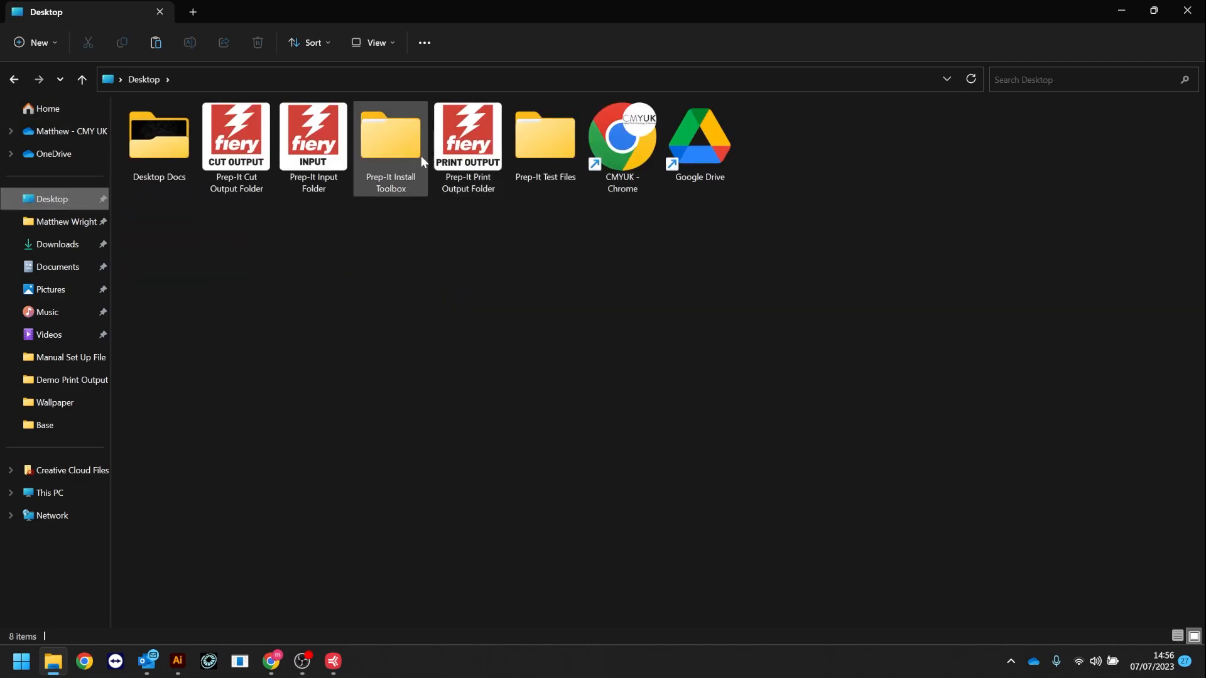
pyautogui.doubleClick(323, 170)
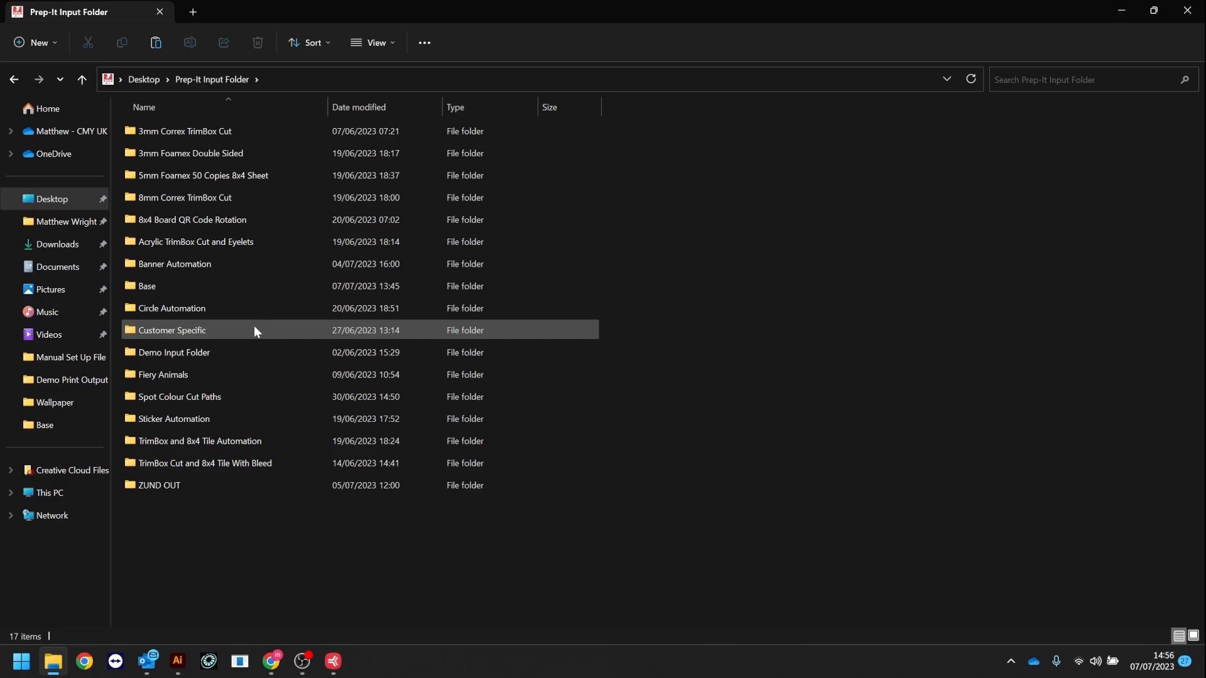
pyautogui.doubleClick(177, 287)
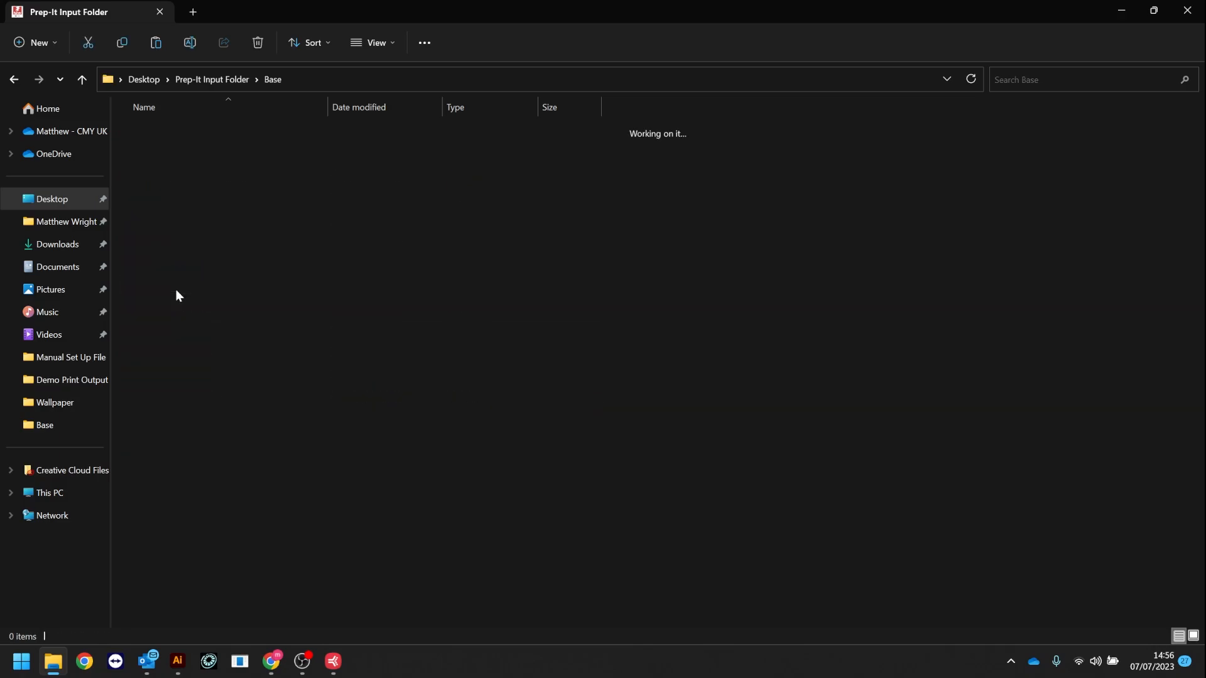
pyautogui.rightClick(210, 263)
pyautogui.click(226, 281)
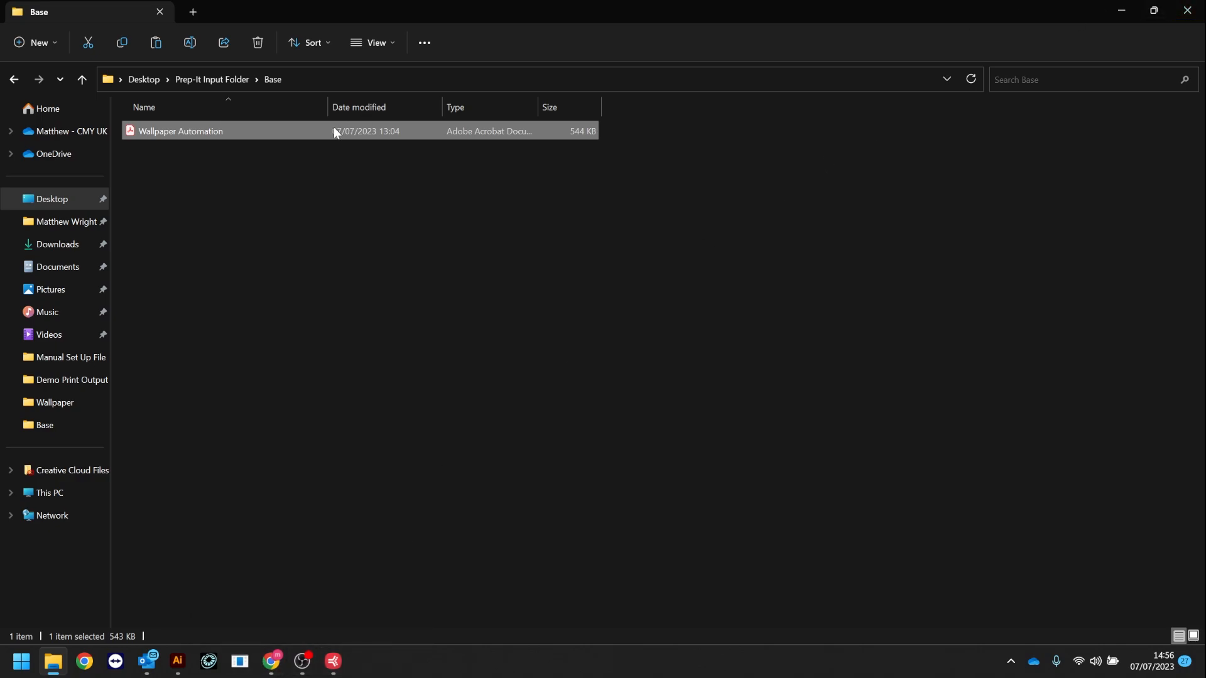
# Minimise the folder window and switch to Fiery Prep-it to check the job queue.
pyautogui.click(1121, 11)
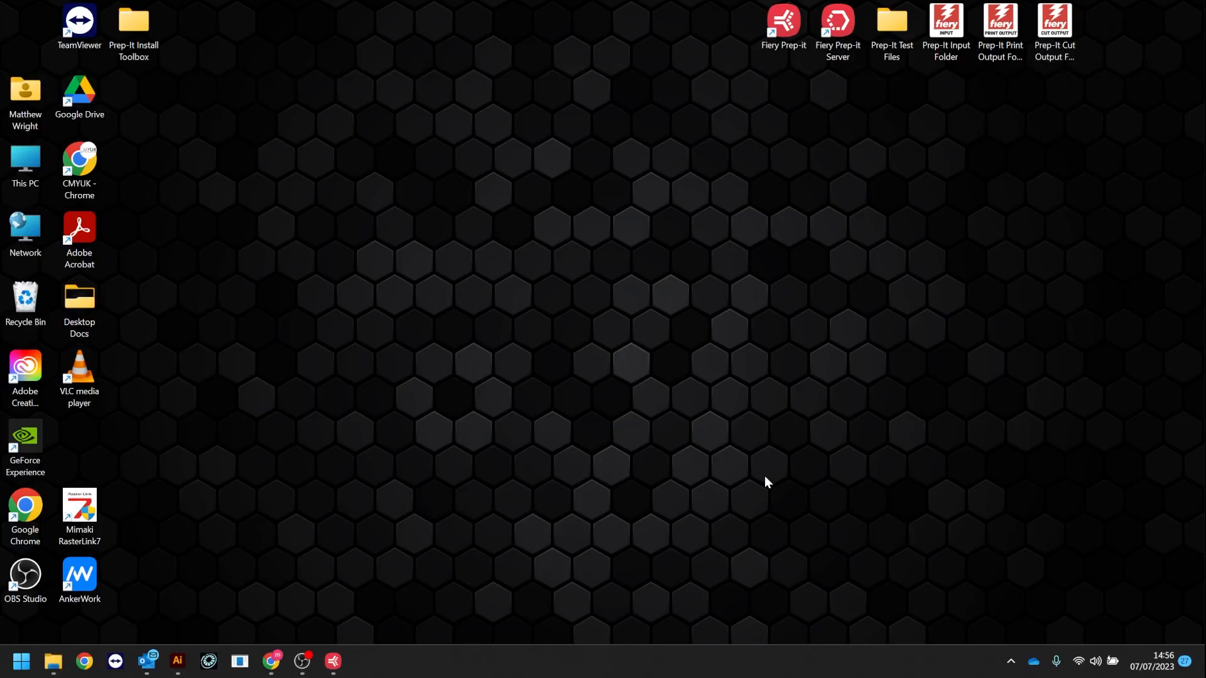
pyautogui.click(337, 664)
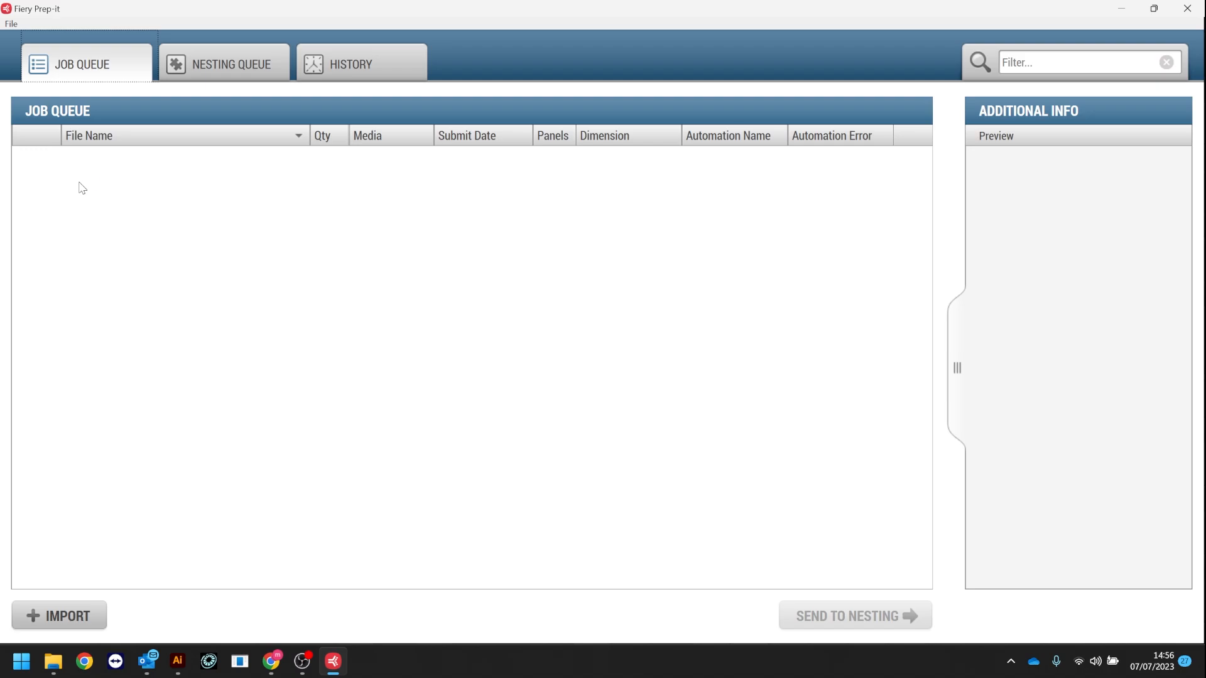
# Switch to File Explorer and look through the Wallpaper Automation files in the Base folder of Prep-It Print Output Folder.
pyautogui.click(53, 662)
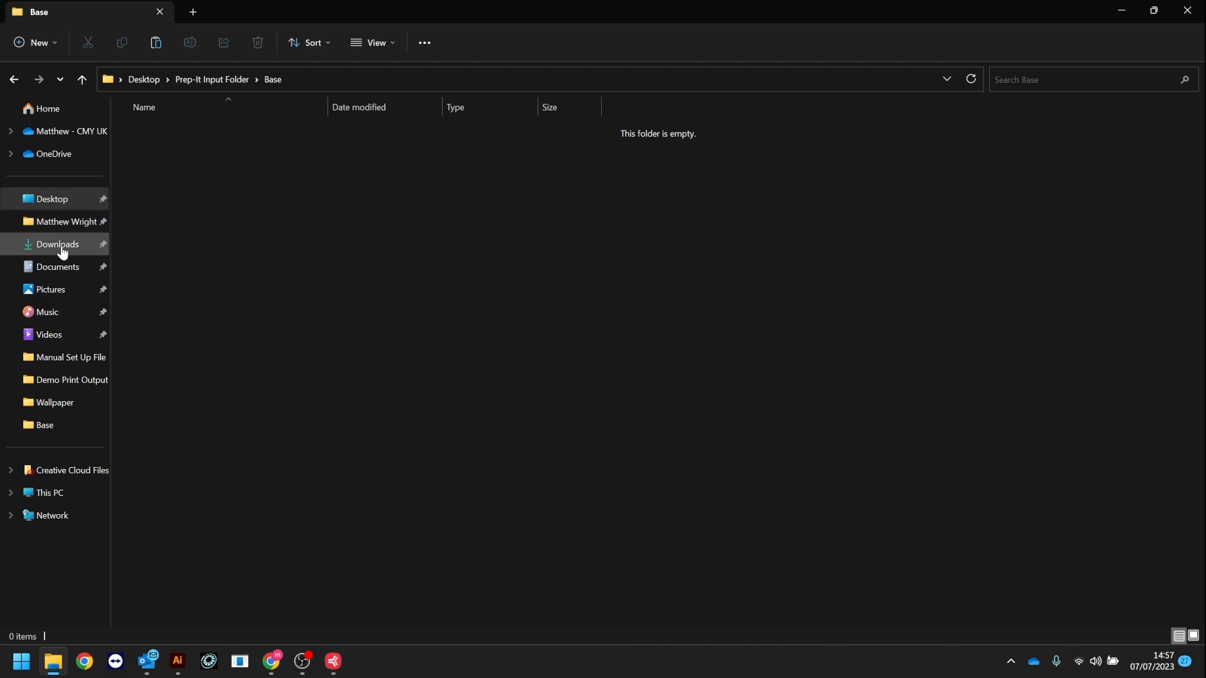
pyautogui.click(61, 204)
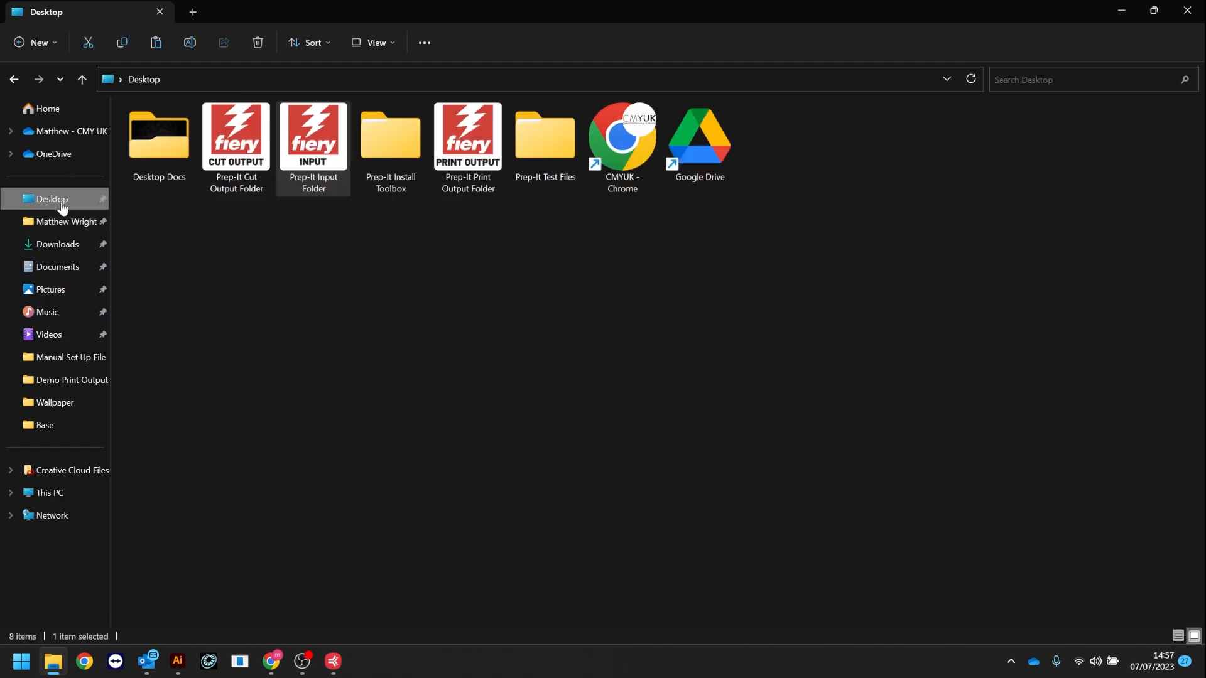
pyautogui.doubleClick(470, 138)
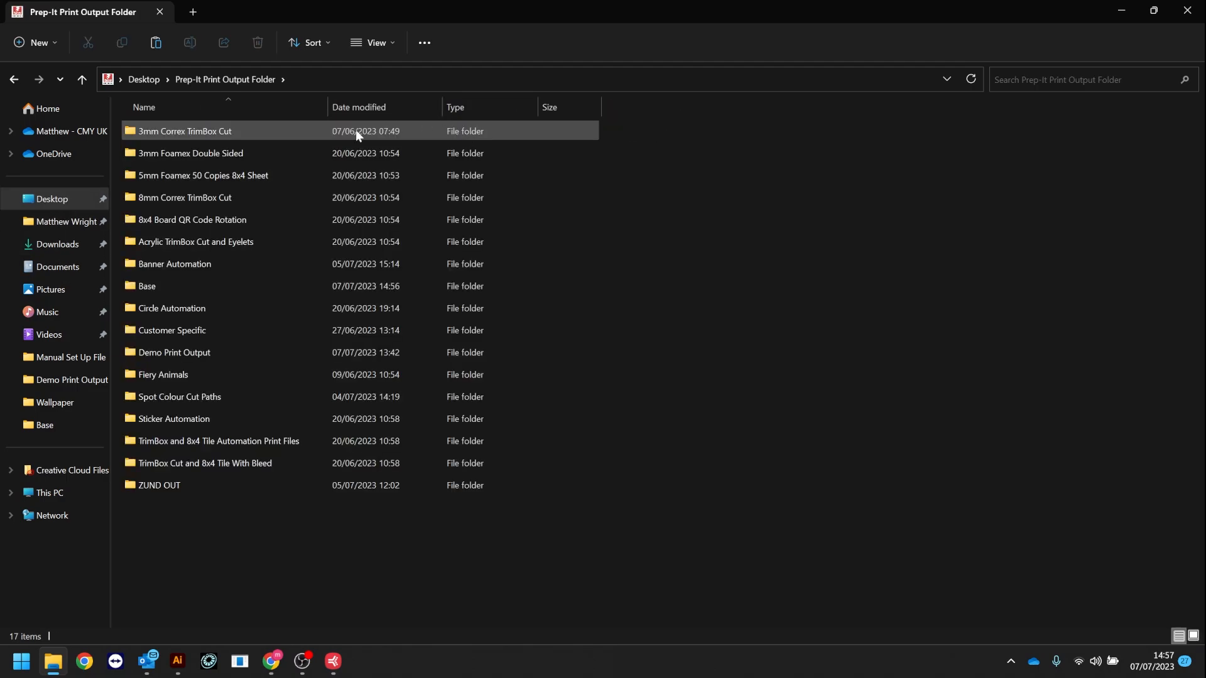
pyautogui.doubleClick(172, 280)
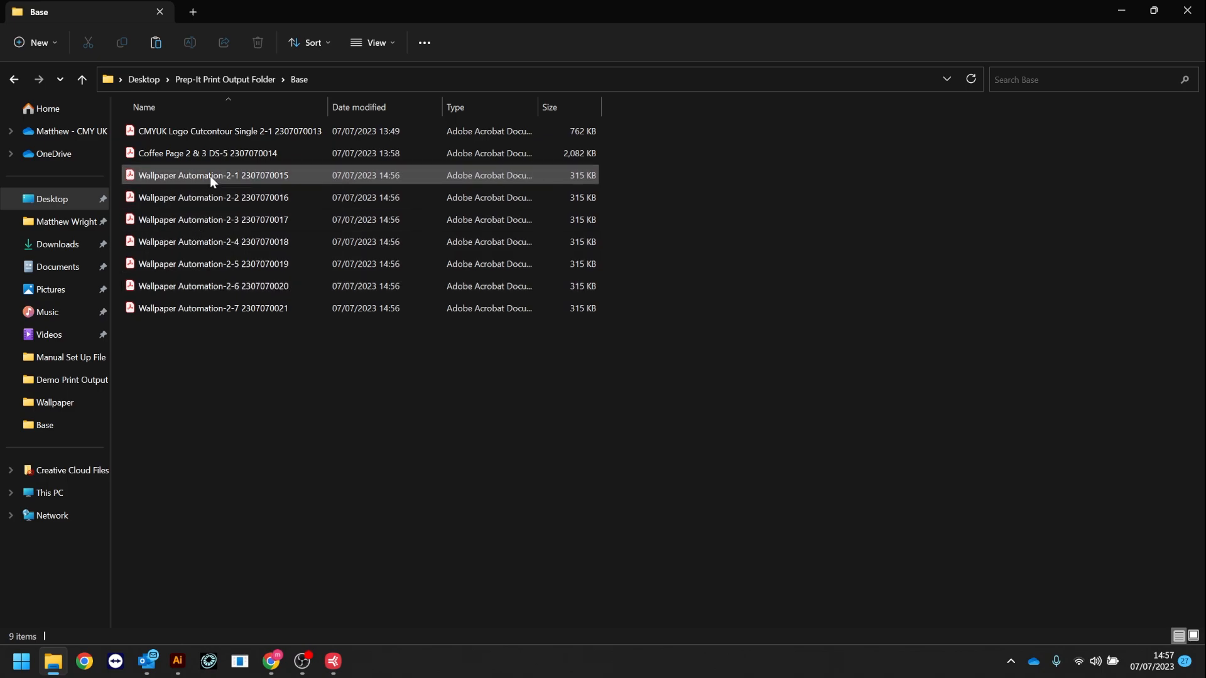
pyautogui.click(202, 269)
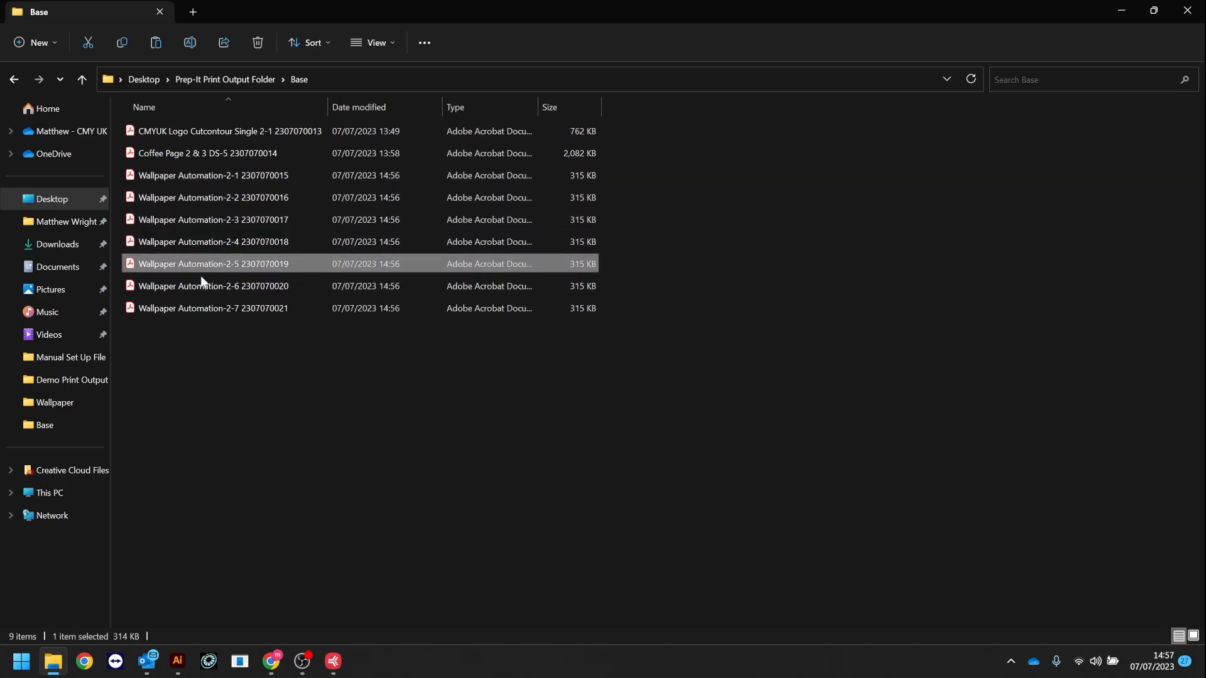
pyautogui.click(202, 281)
pyautogui.click(201, 303)
pyautogui.click(217, 228)
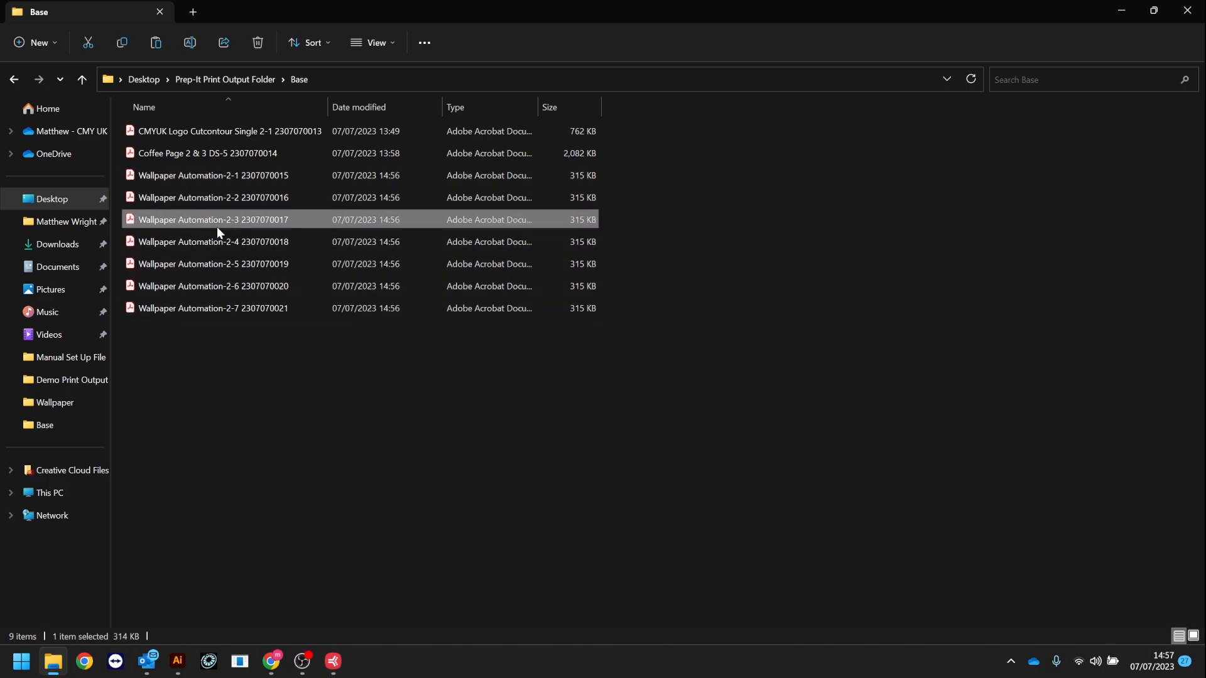
pyautogui.doubleClick(217, 229)
pyautogui.scroll(-10, 471, 296)
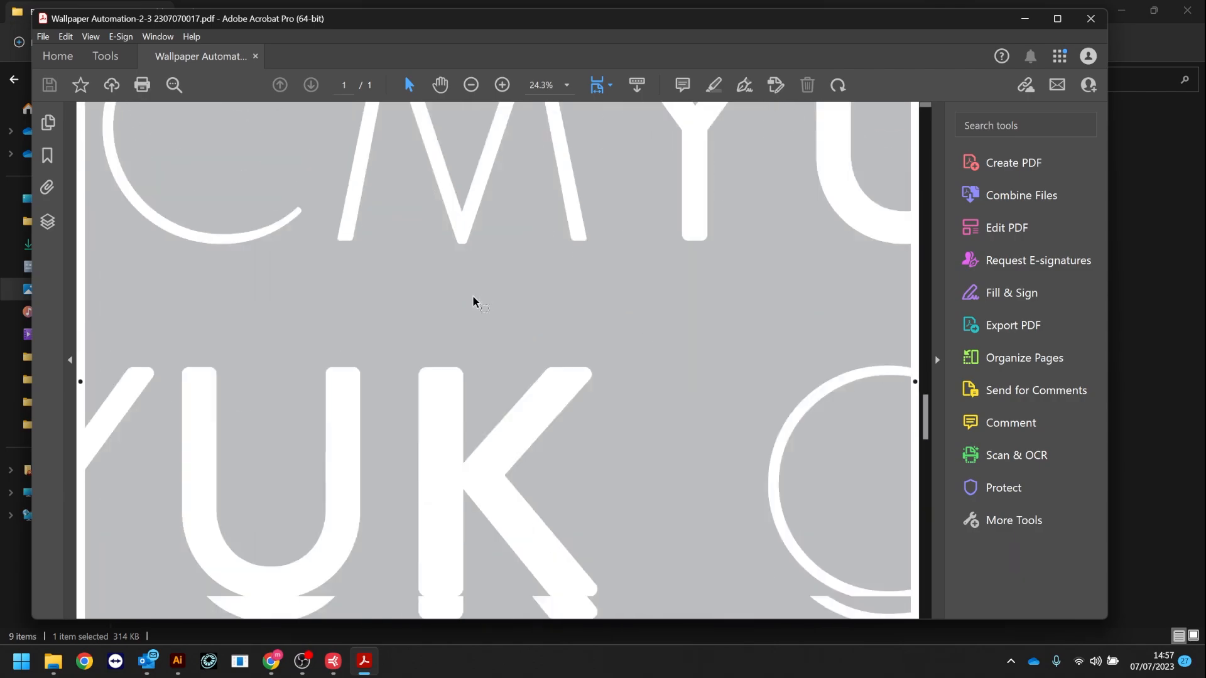
pyautogui.scroll(-6, 473, 301)
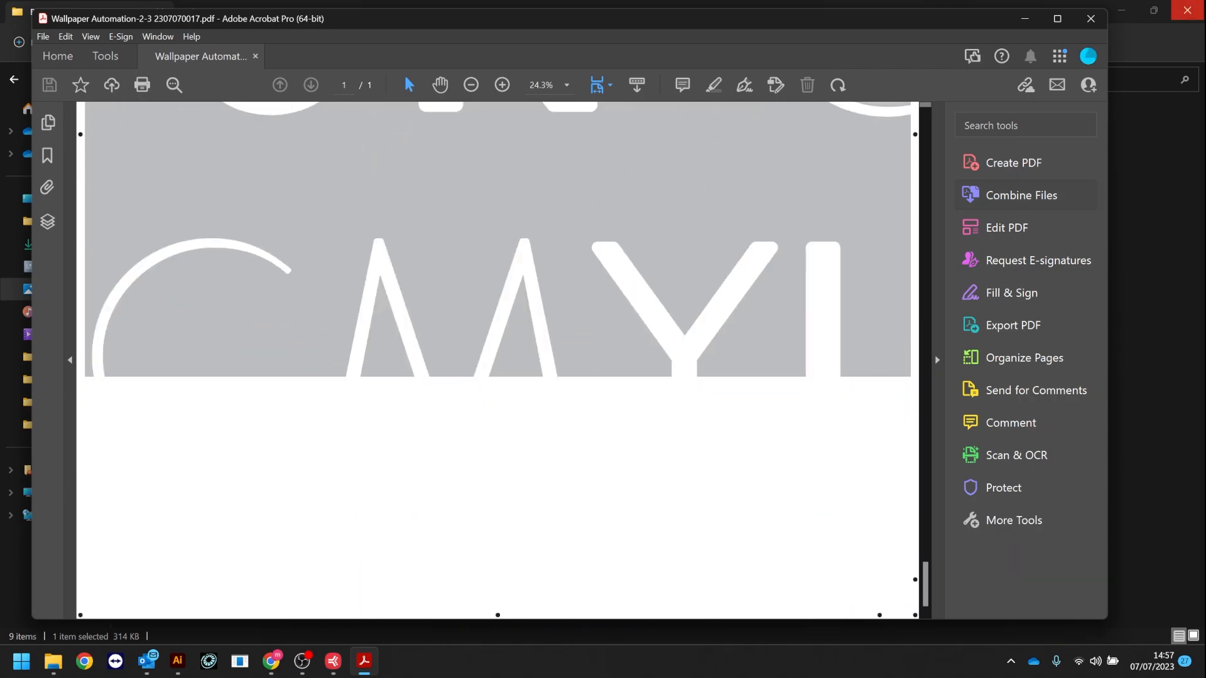
pyautogui.click(1090, 18)
pyautogui.click(264, 242)
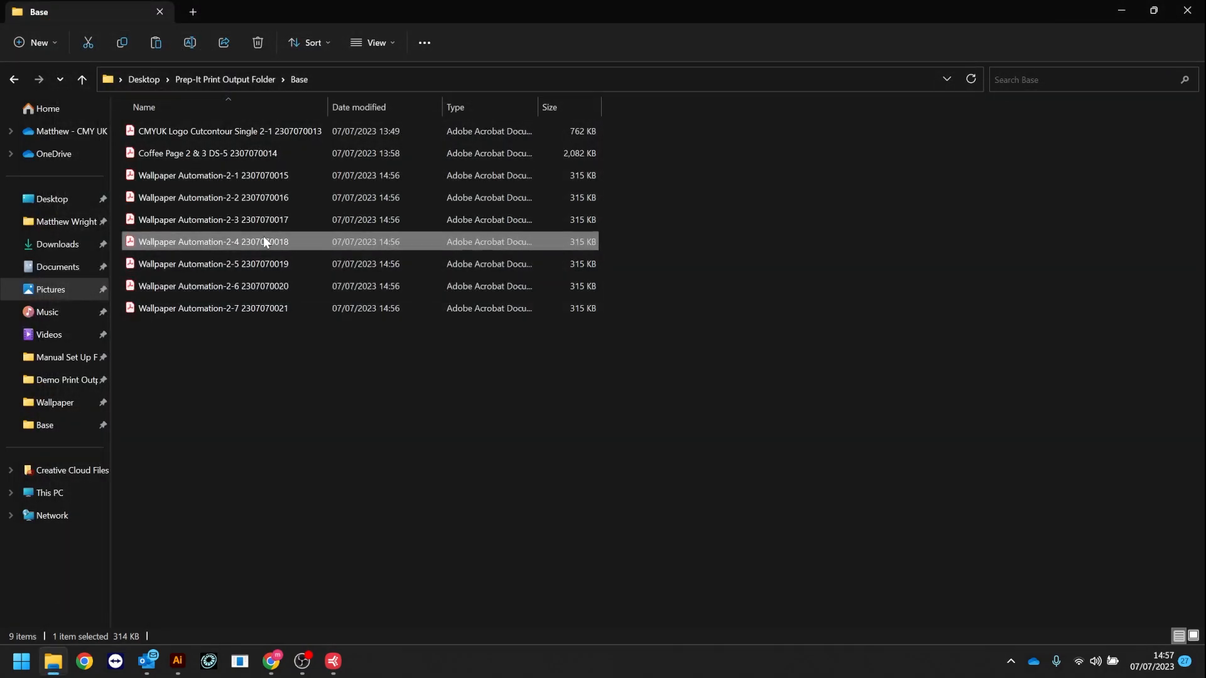
pyautogui.doubleClick(264, 242)
pyautogui.scroll(-6, 663, 275)
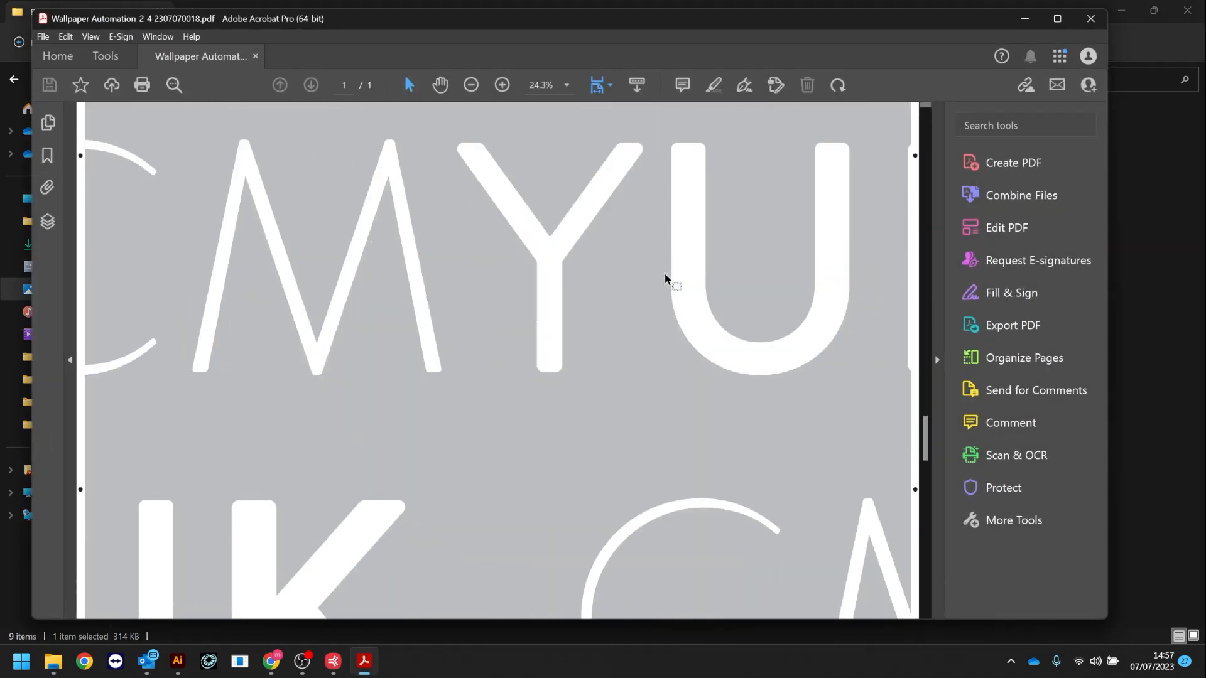
pyautogui.click(1090, 18)
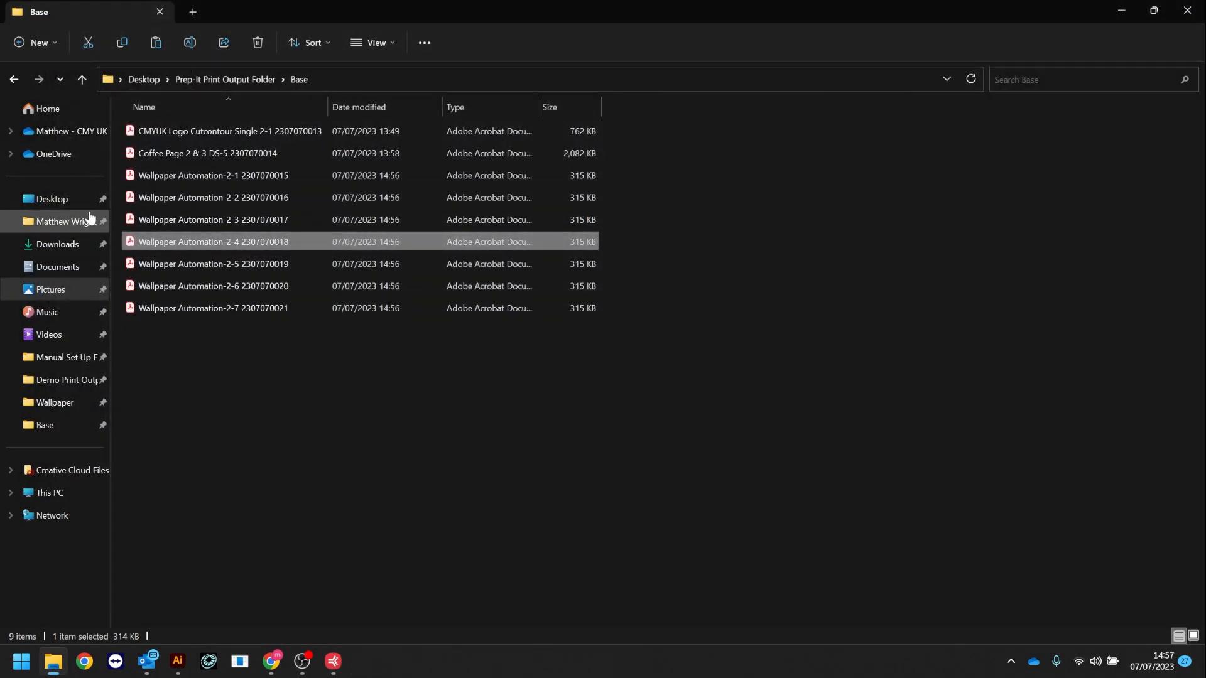
# Open the Base folder inside the desktop's Prep-It Cut Output Folder and sort its files by date modified.
pyautogui.click(155, 80)
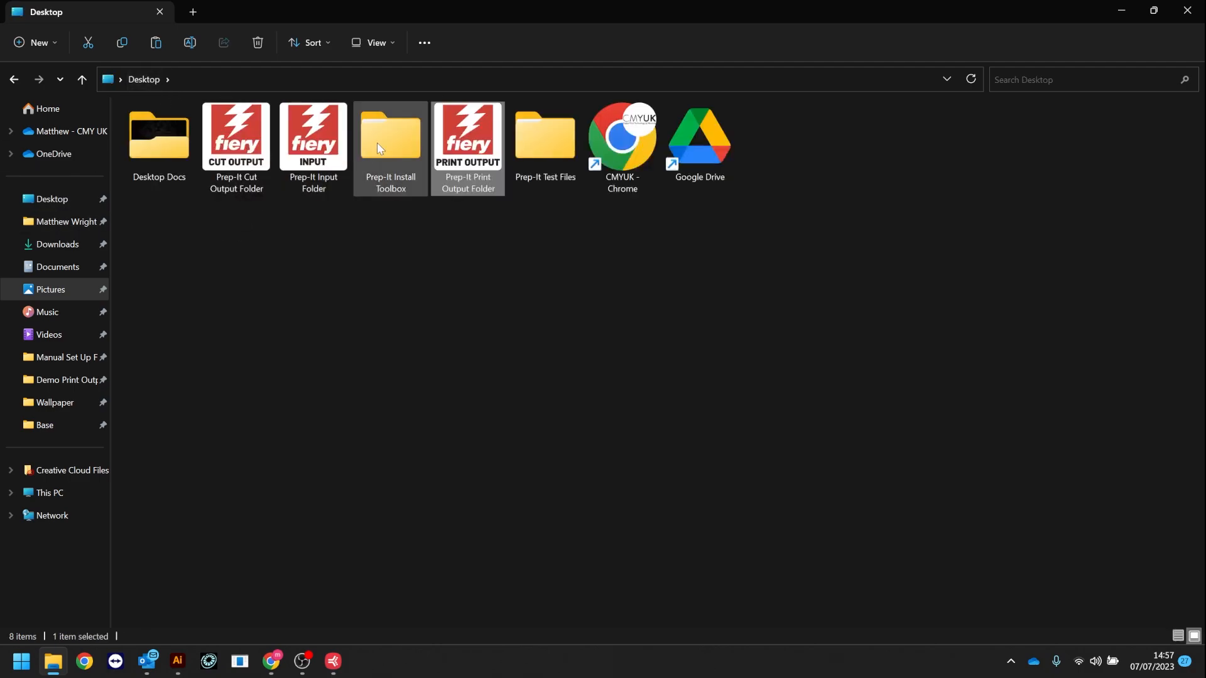
pyautogui.doubleClick(236, 140)
pyautogui.click(167, 286)
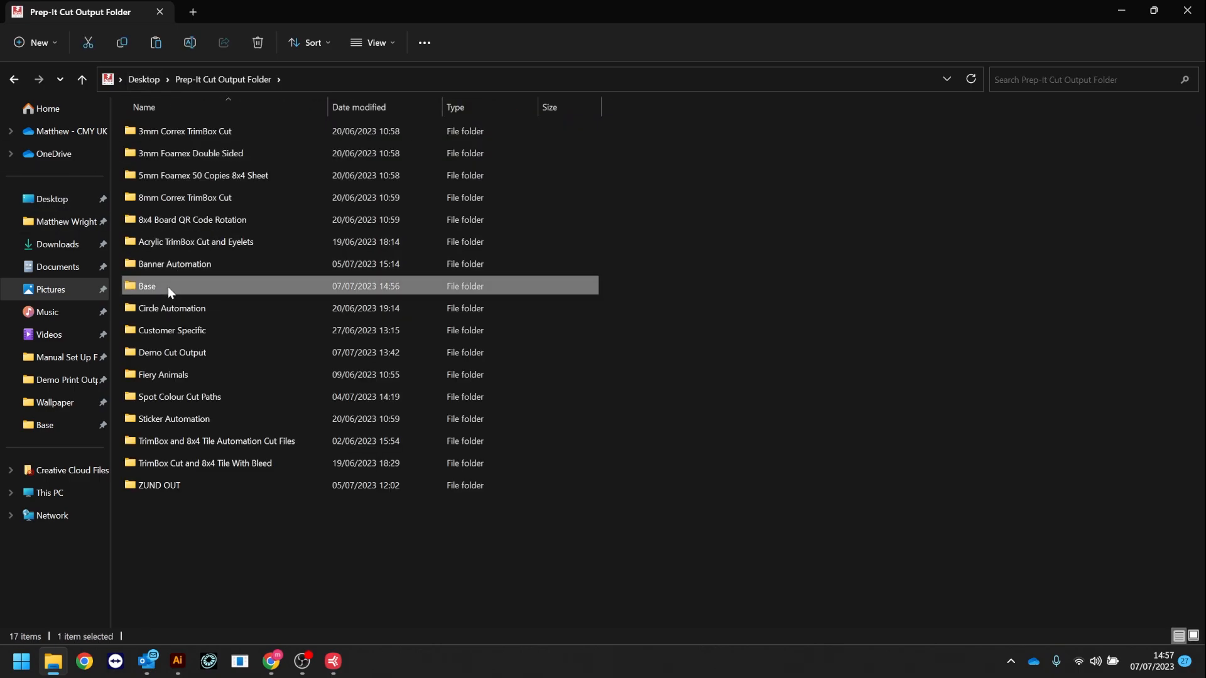
pyautogui.doubleClick(168, 286)
pyautogui.click(336, 107)
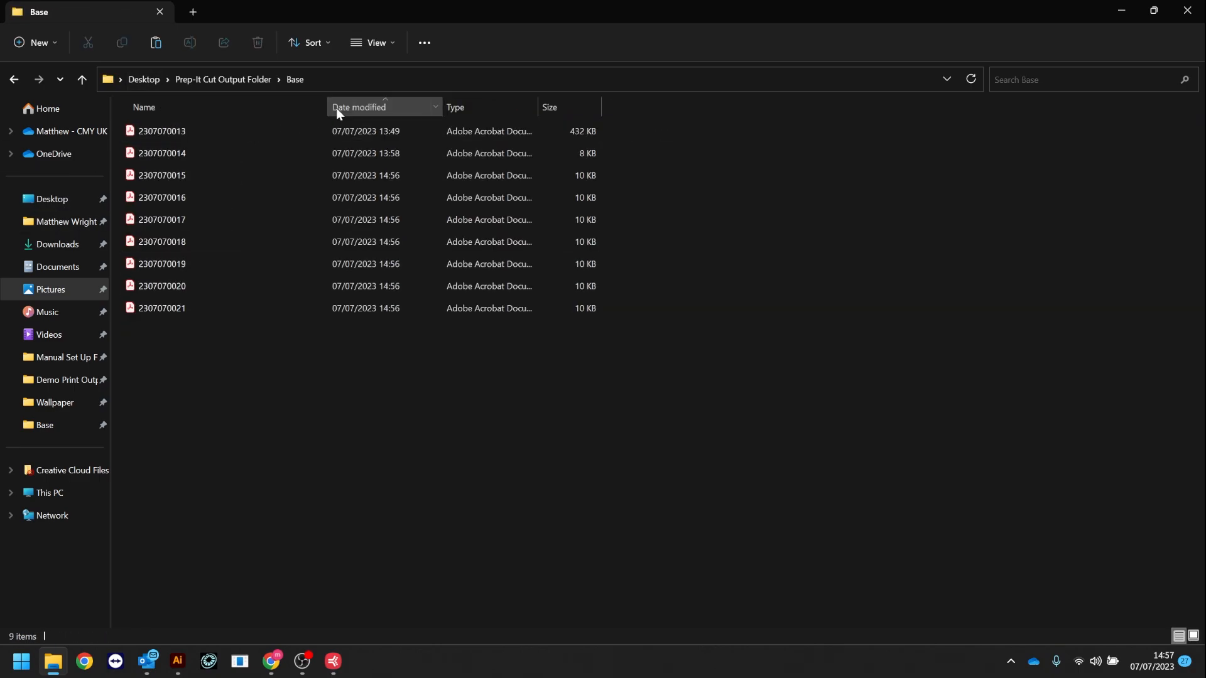
pyautogui.doubleClick(296, 137)
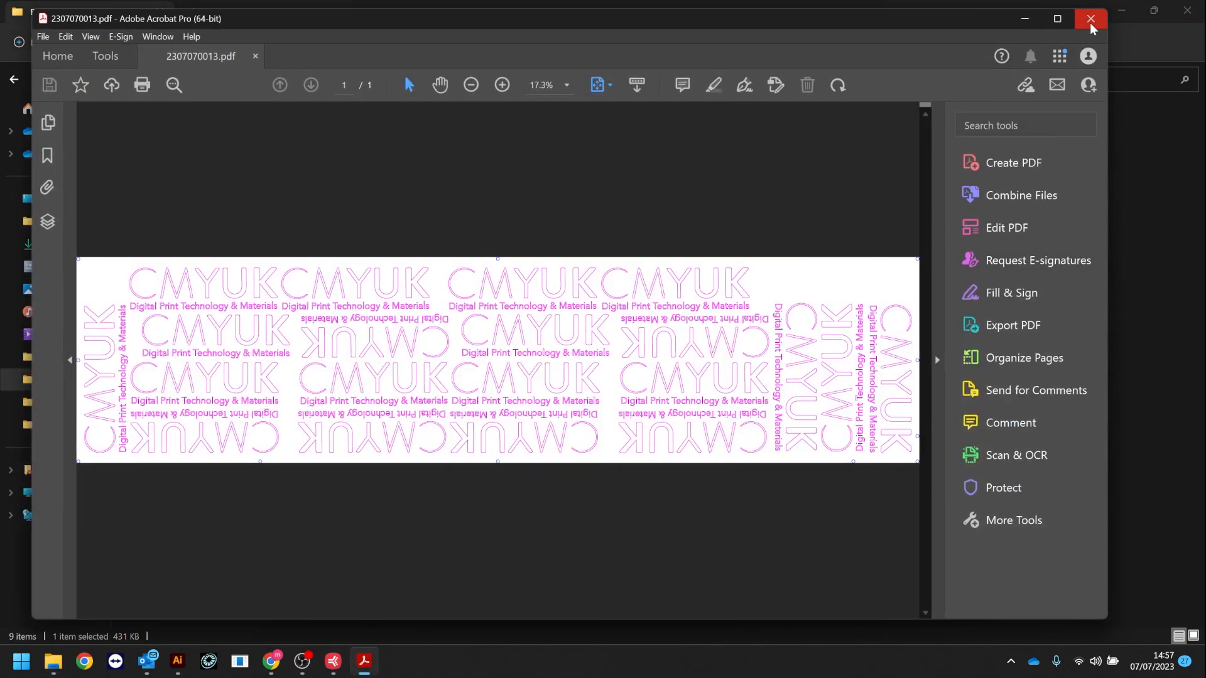
pyautogui.click(1091, 26)
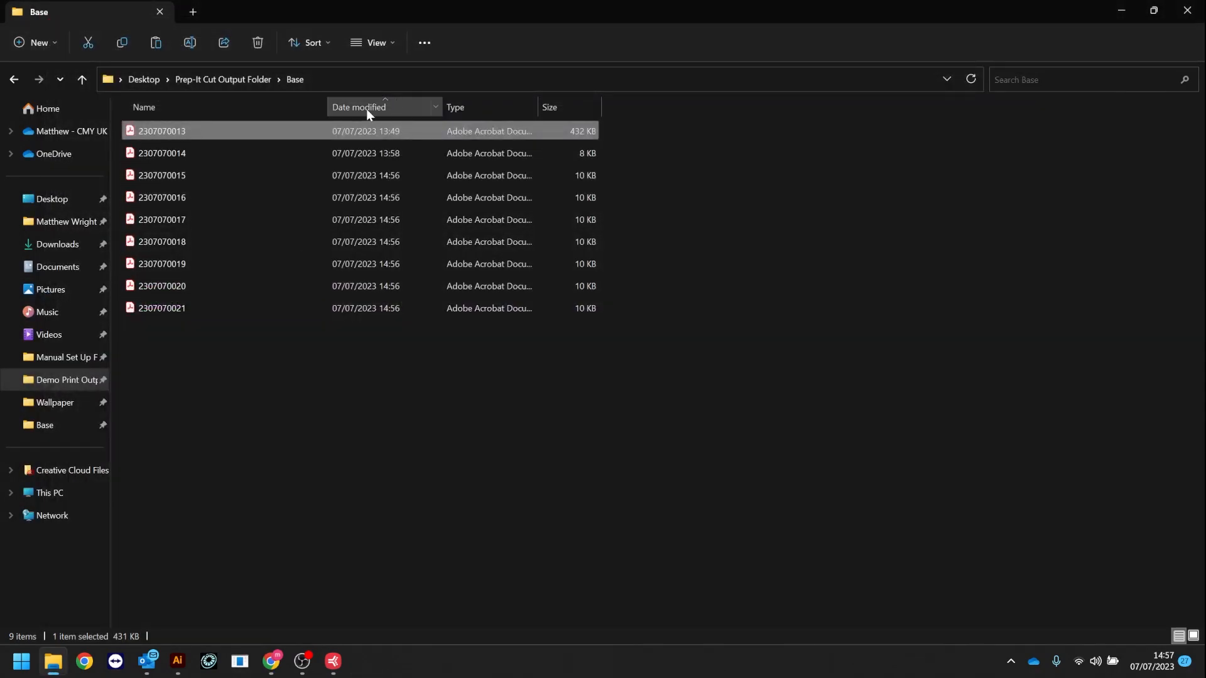
pyautogui.doubleClick(250, 266)
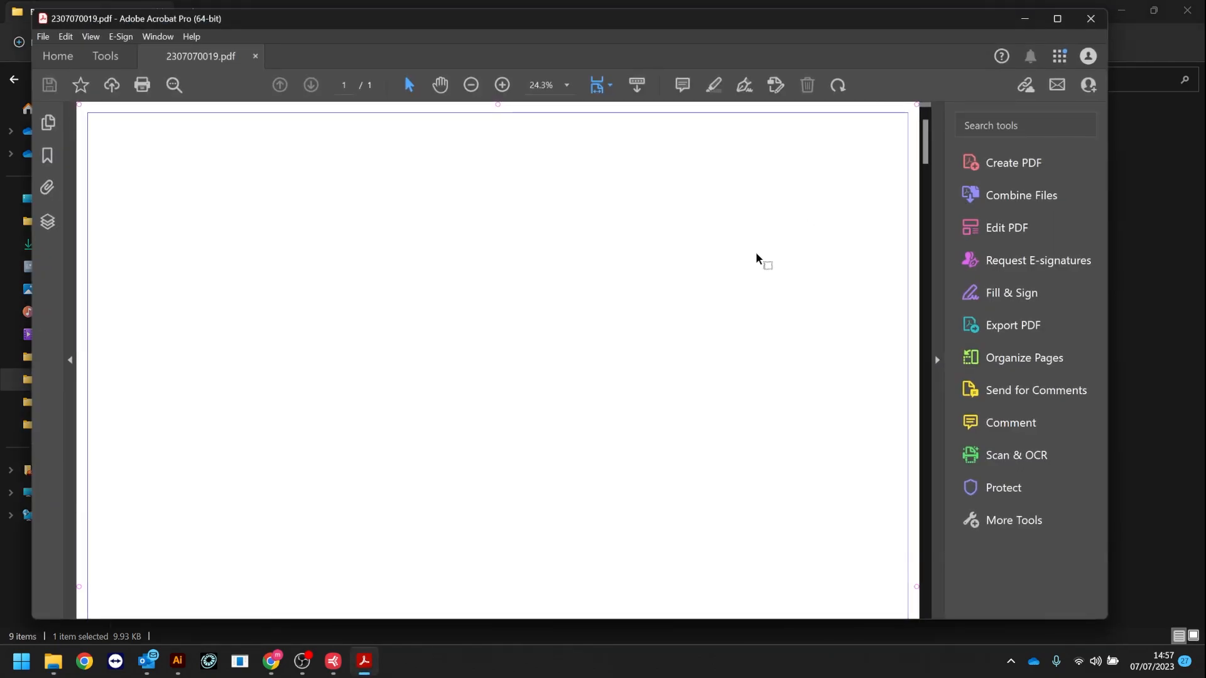
pyautogui.scroll(-3, 757, 257)
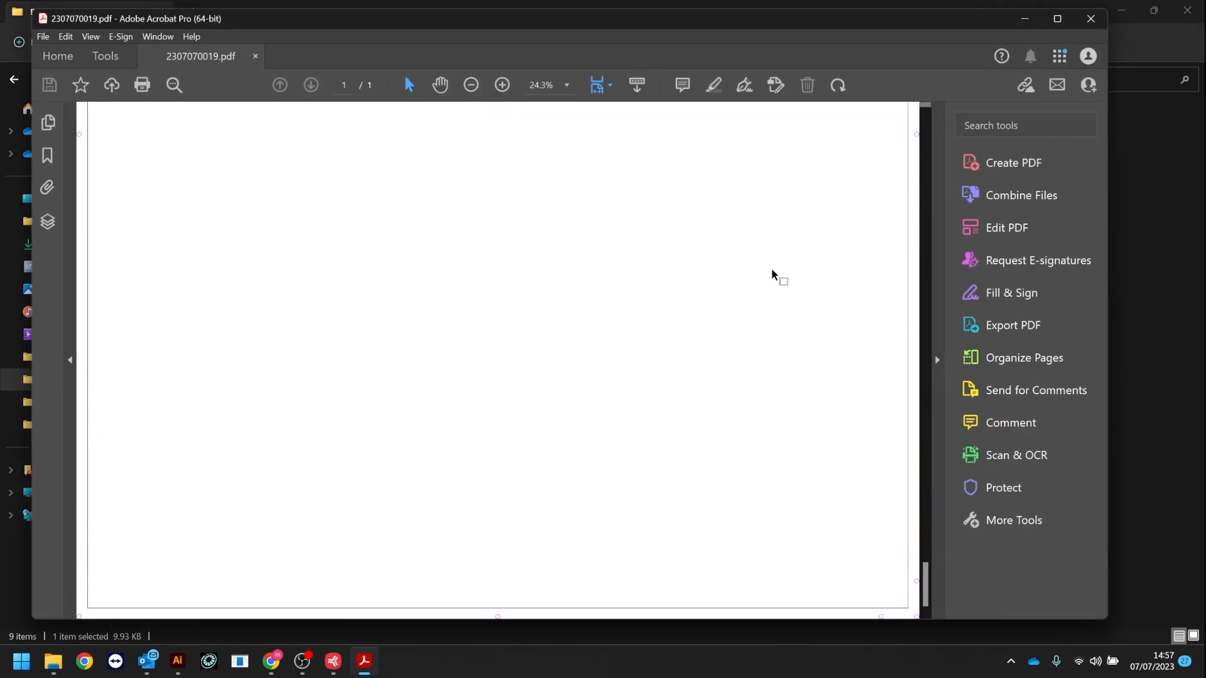